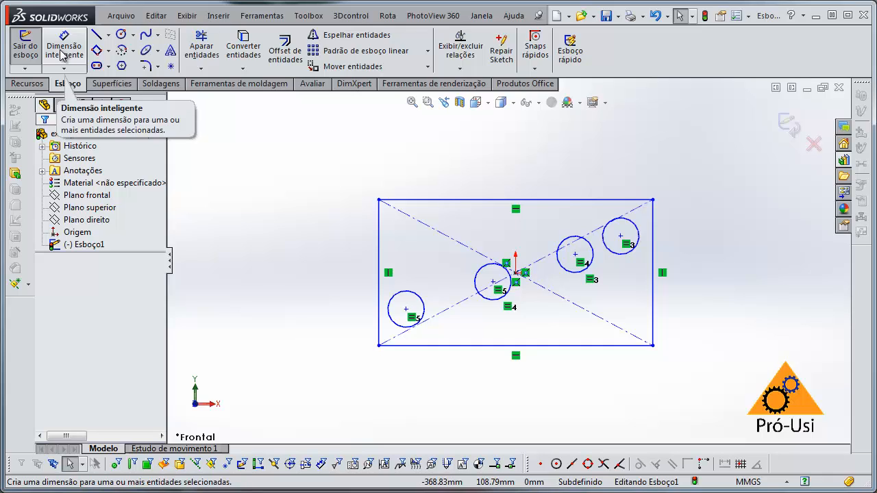
Step: Start an ordinate dimension with its zero baseline on the rectangle's left edge, placed below the rectangle
left_click(65, 69)
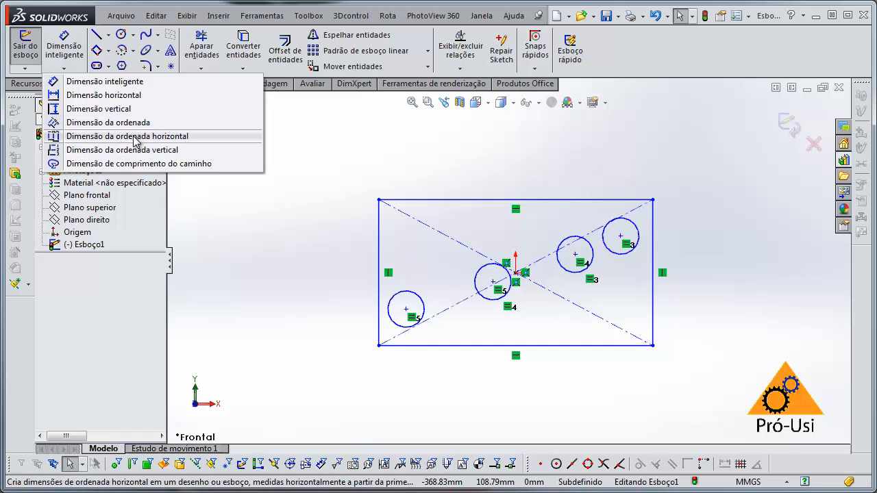
left_click(85, 124)
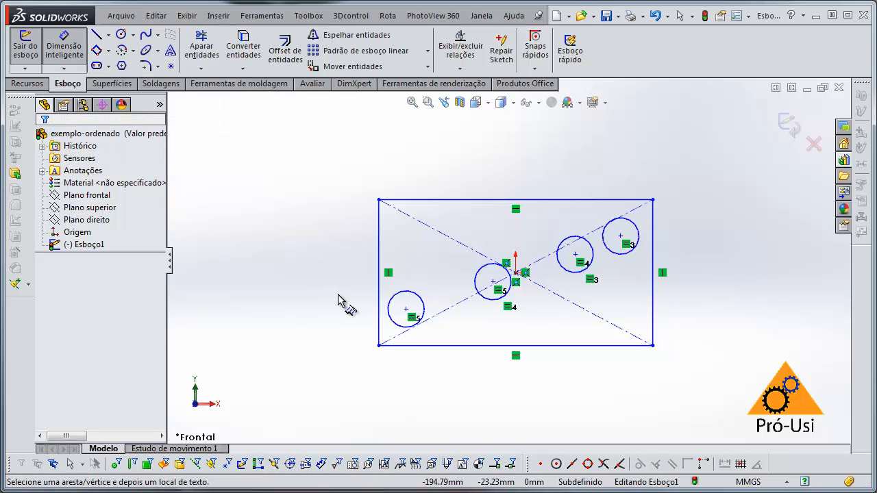
left_click(379, 335)
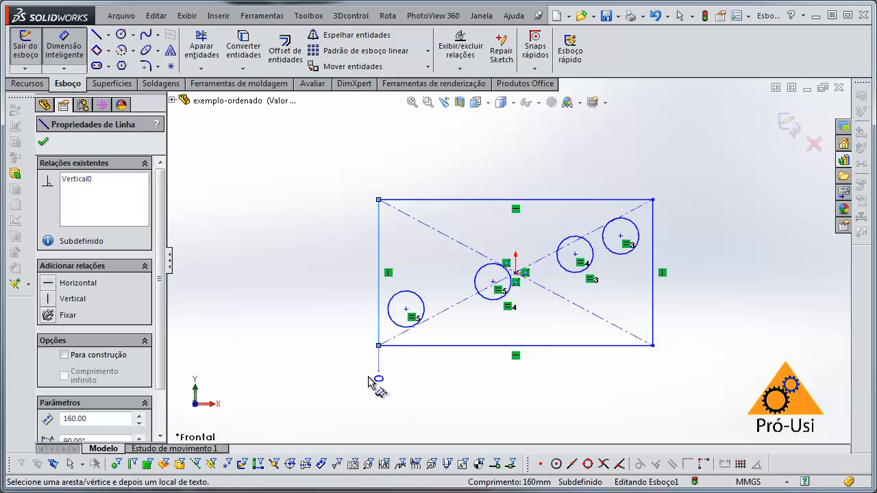
left_click(371, 399)
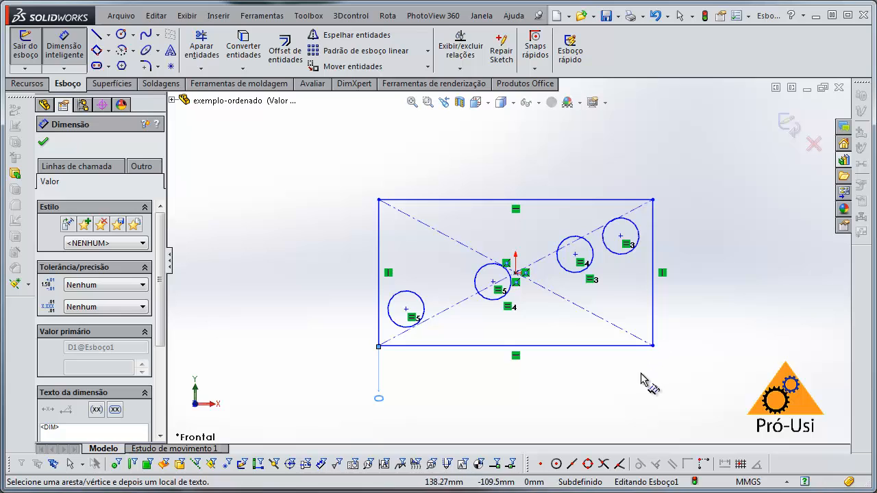
left_click(377, 400)
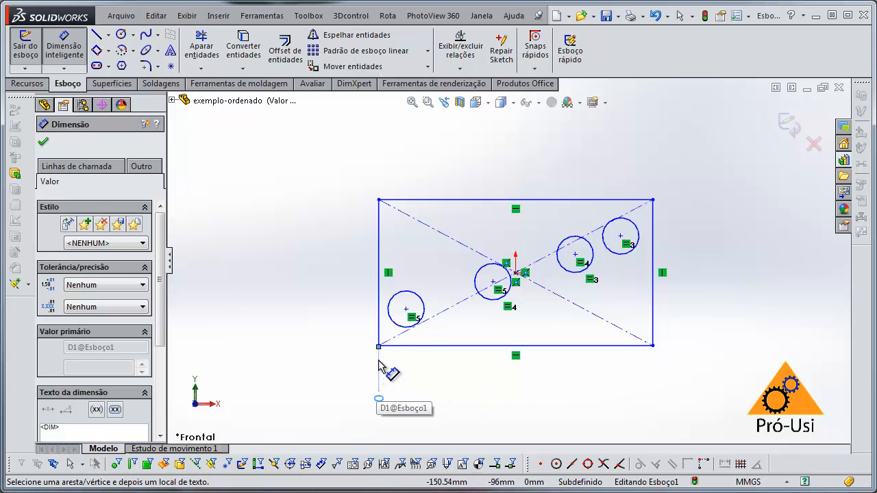
Step: Add horizontal ordinate dimensions to the centres of all four circles and to the rectangle's right edge
left_click(406, 311)
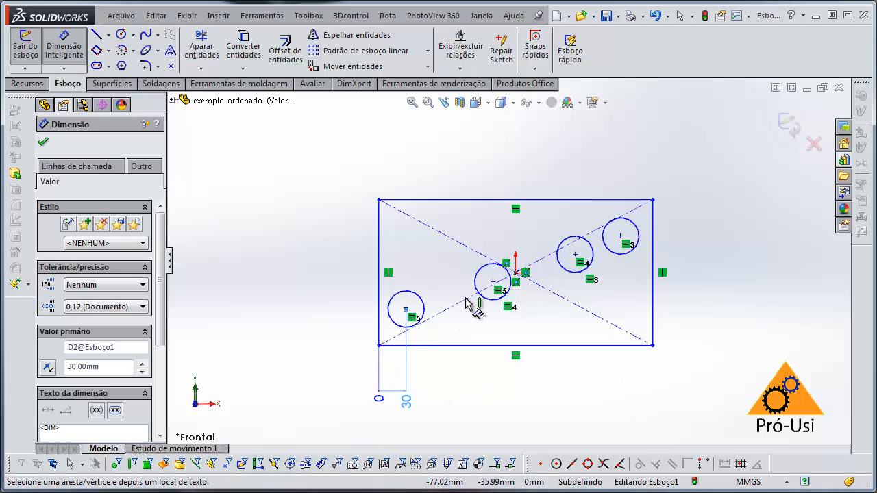
left_click(494, 282)
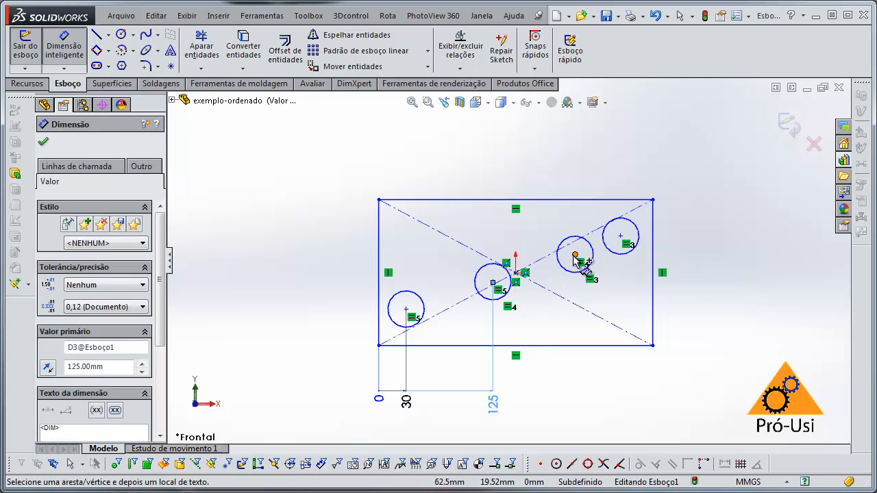
left_click(575, 255)
left_click(621, 237)
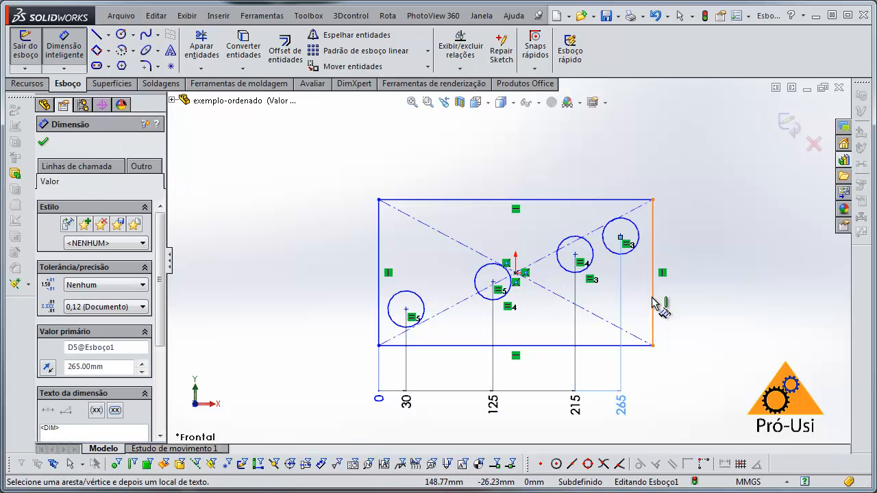
left_click(653, 307)
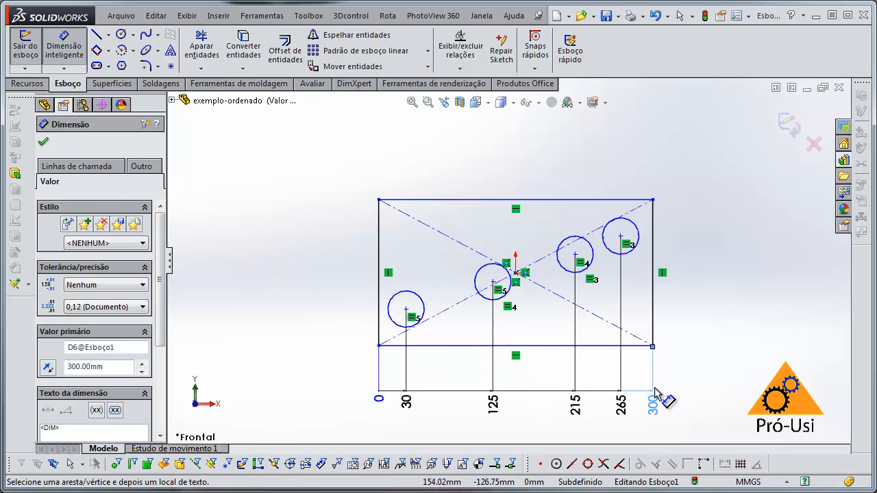
Step: Turn off the ordinate chain display (Cadeia de ordenada) for the horizontal ordinate dimensions and leave the dimension command
left_click(81, 166)
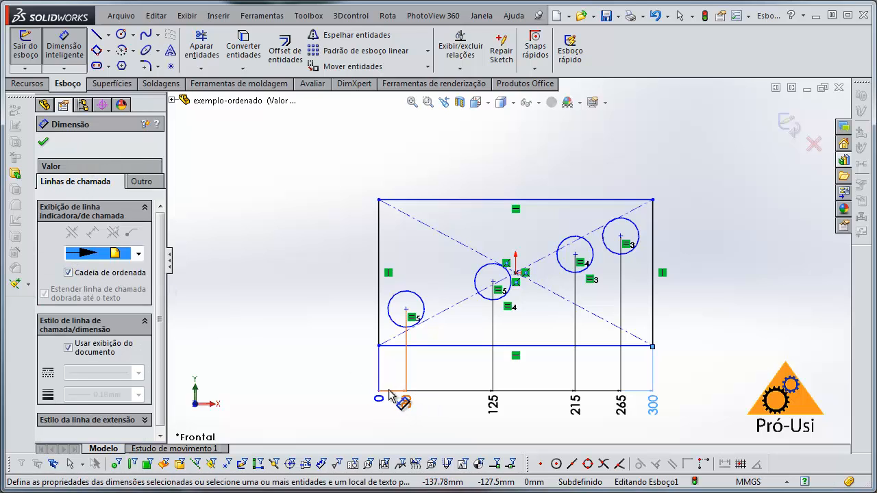
left_click(68, 272)
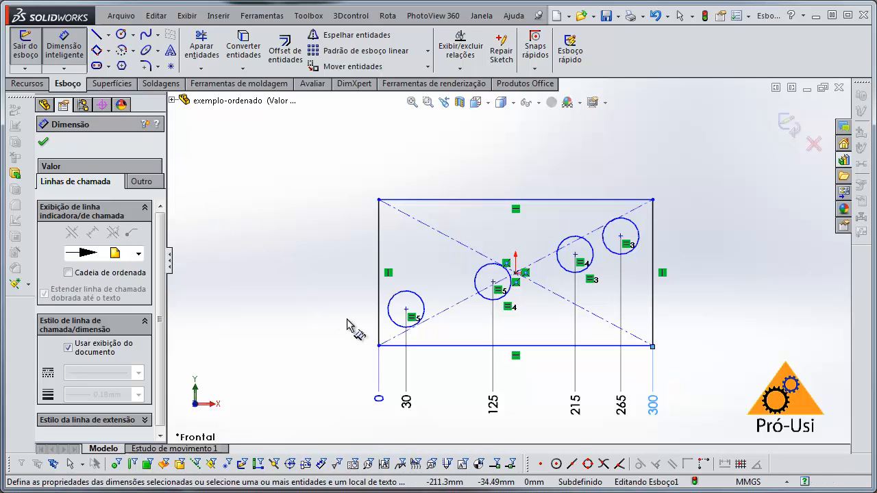
left_click(65, 69)
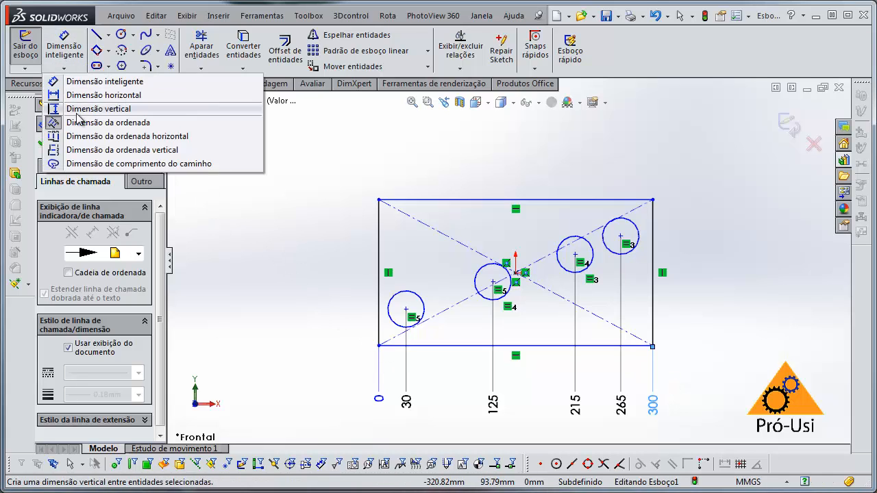
left_click(108, 122)
Step: Start a second ordinate dimension with its zero baseline on the rectangle's bottom edge, placed to its left
left_click(66, 69)
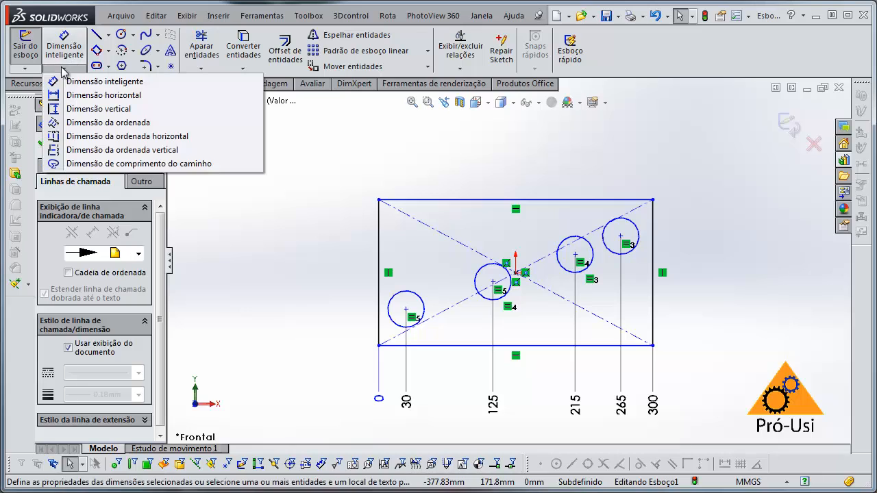
left_click(76, 121)
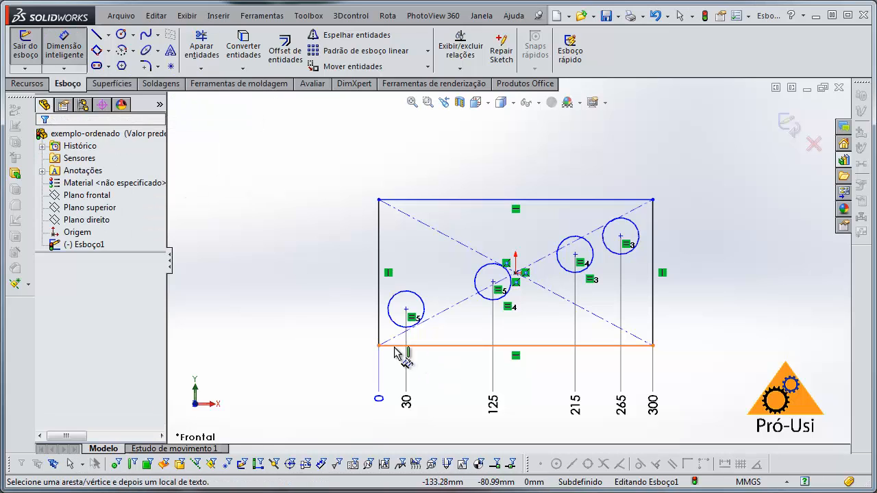
left_click(395, 346)
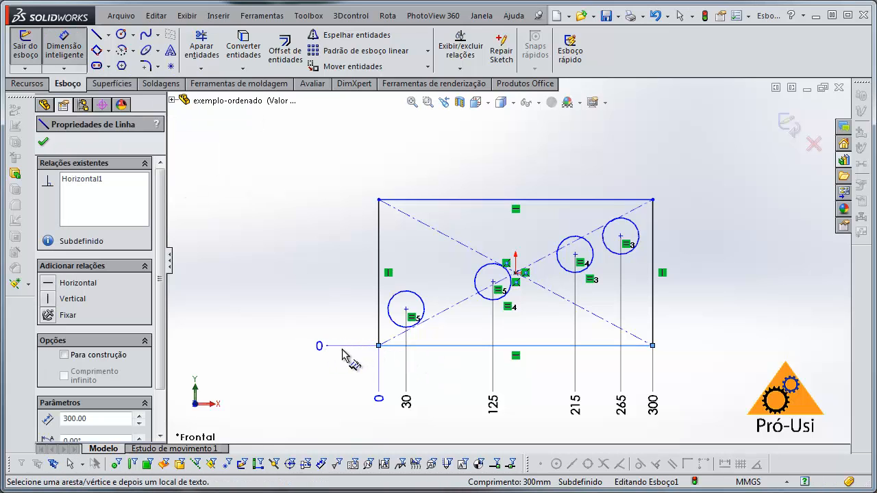
left_click(331, 354)
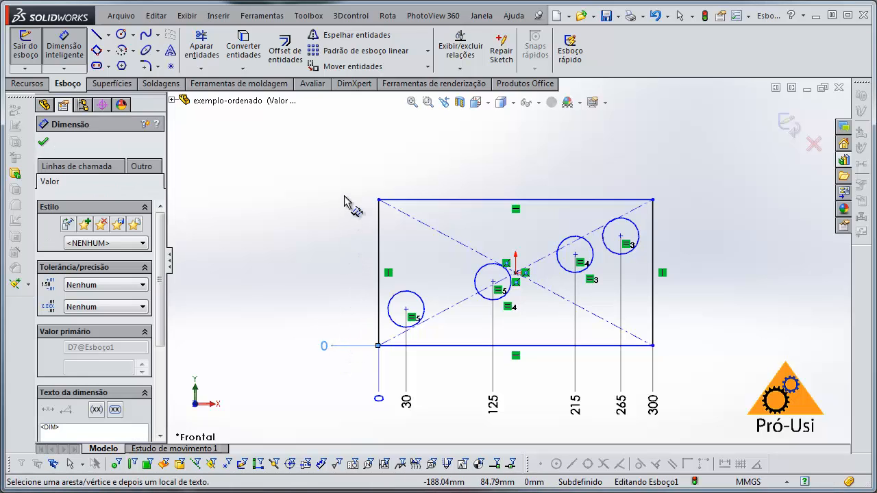
Step: Add vertical ordinate dimensions to the four circle centres and the rectangle's top-left corner, and turn off their ordinate chain display
left_click(406, 310)
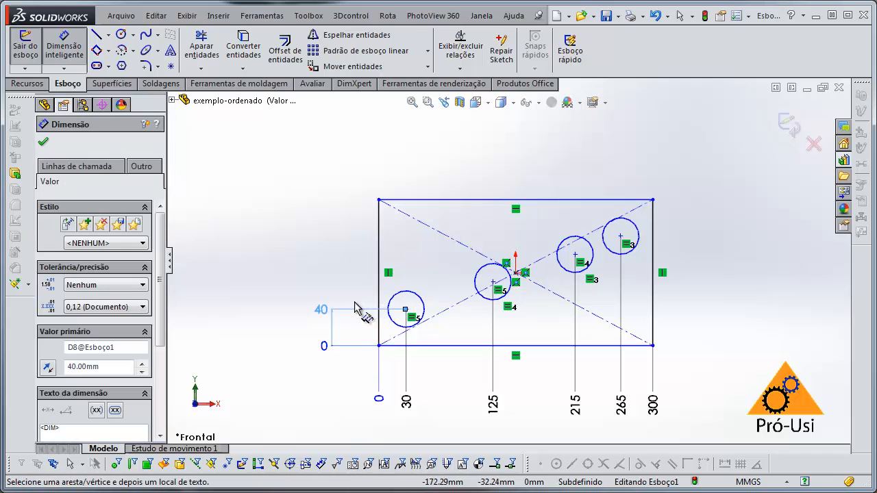
left_click(492, 282)
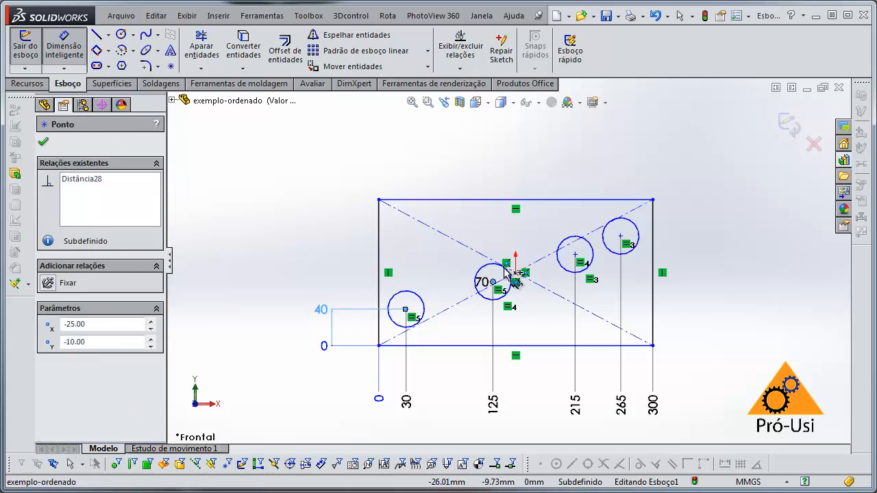
left_click(574, 255)
left_click(620, 237)
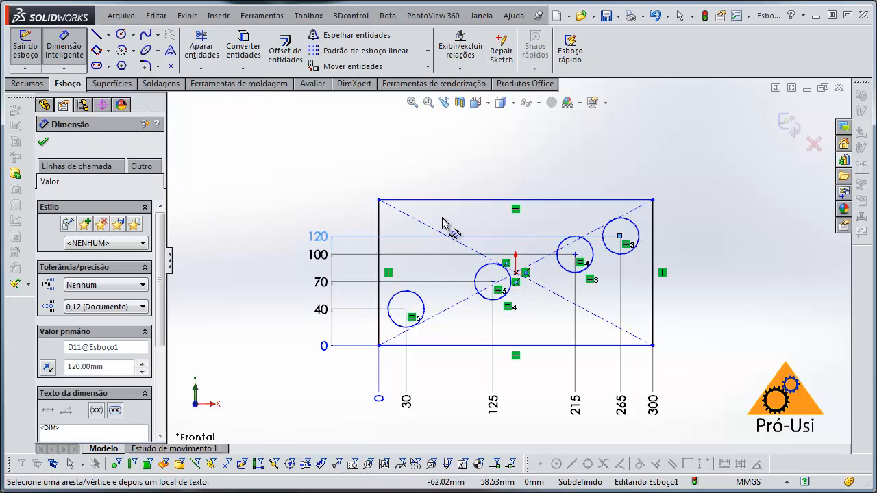
left_click(378, 200)
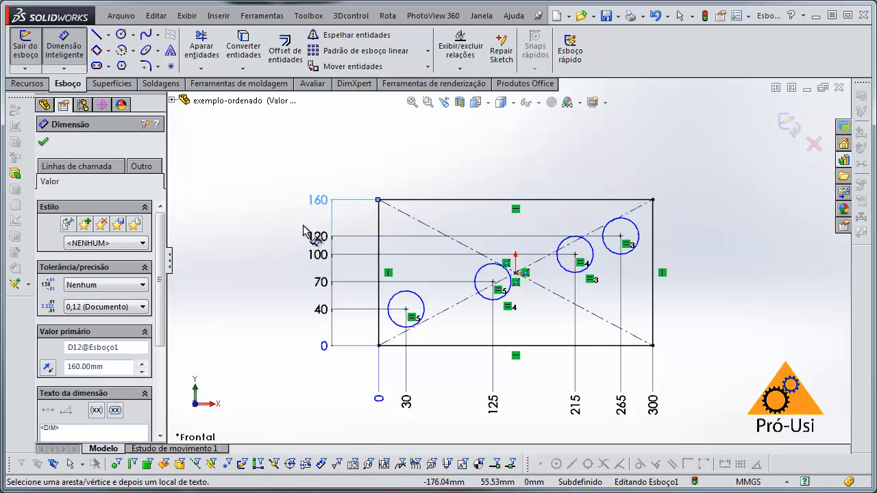
left_click(78, 167)
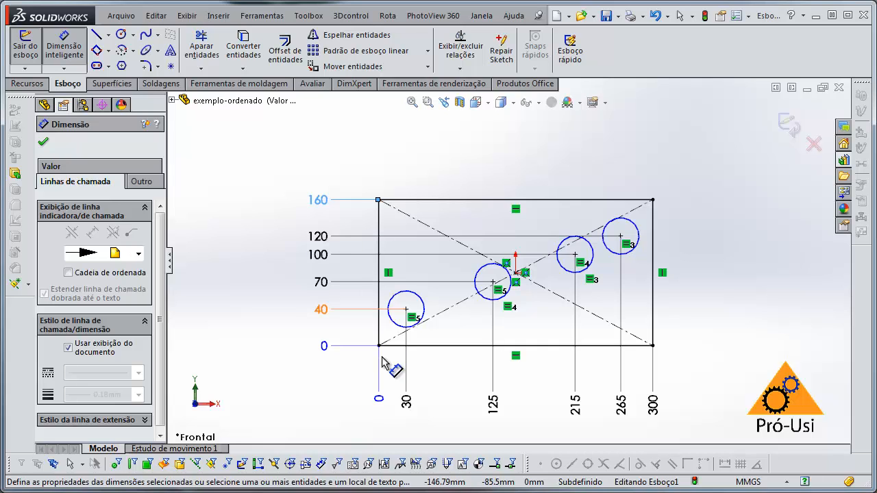
Step: Start an ordinate dimension with its zero baseline on the tilted rectangle's lower short edge, placed to its left
scroll(483, 319, "down", 2)
scroll(508, 294, "up", 10)
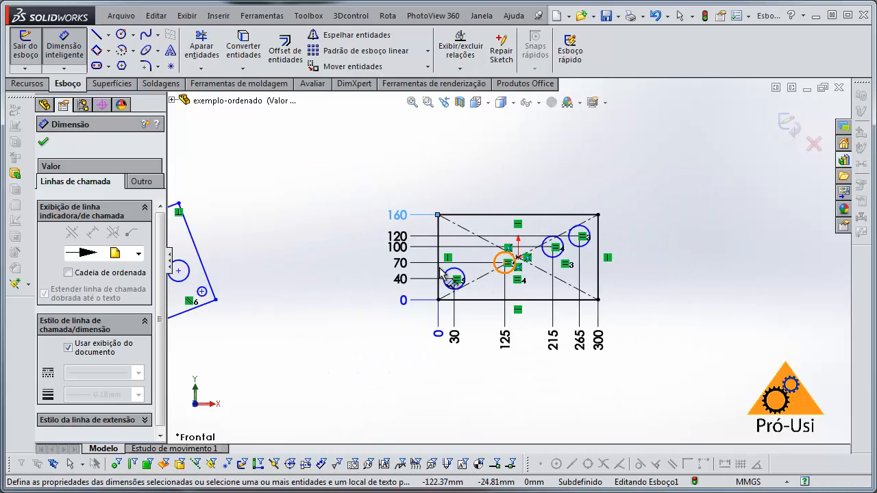
scroll(282, 260, "down", 6)
scroll(613, 300, "down", 2)
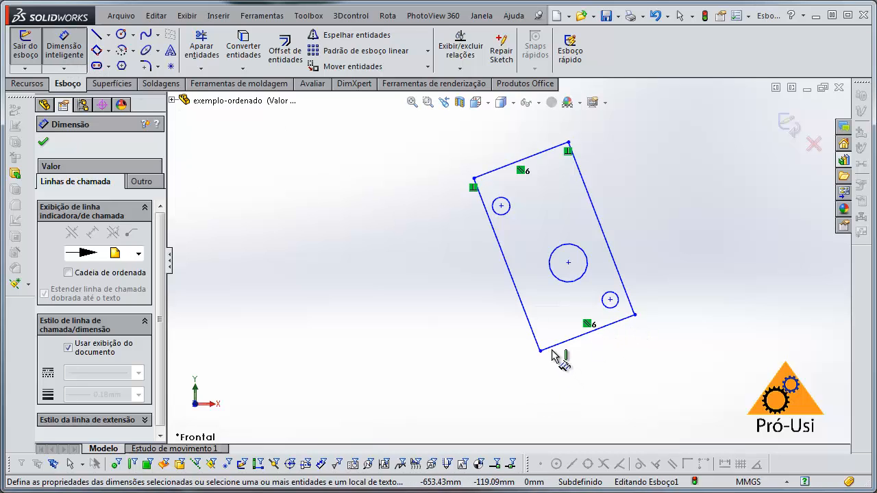
left_click(64, 69)
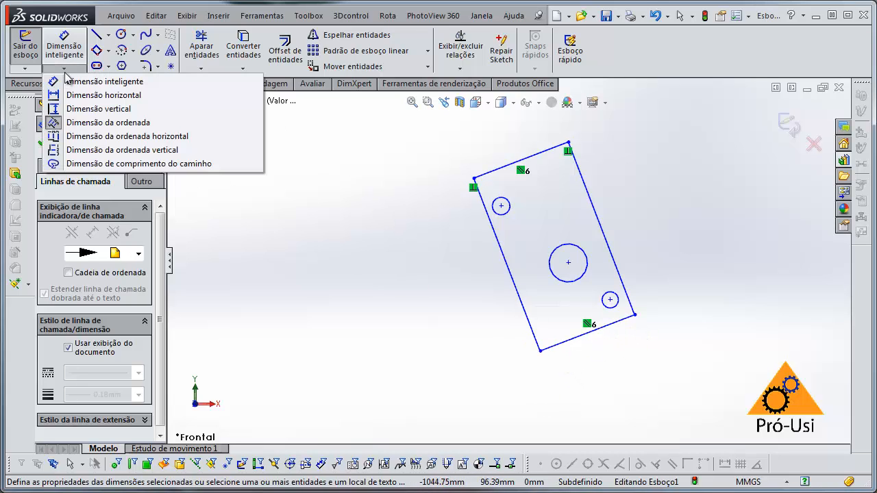
left_click(112, 123)
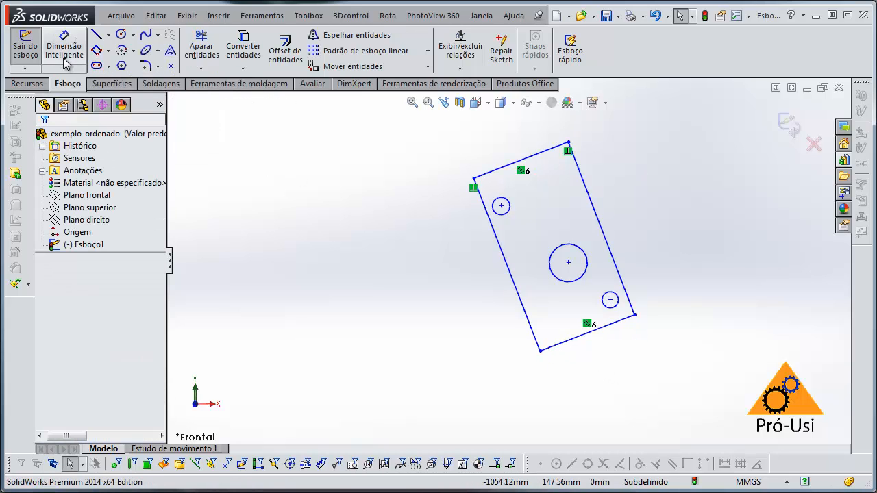
left_click(66, 66)
left_click(82, 121)
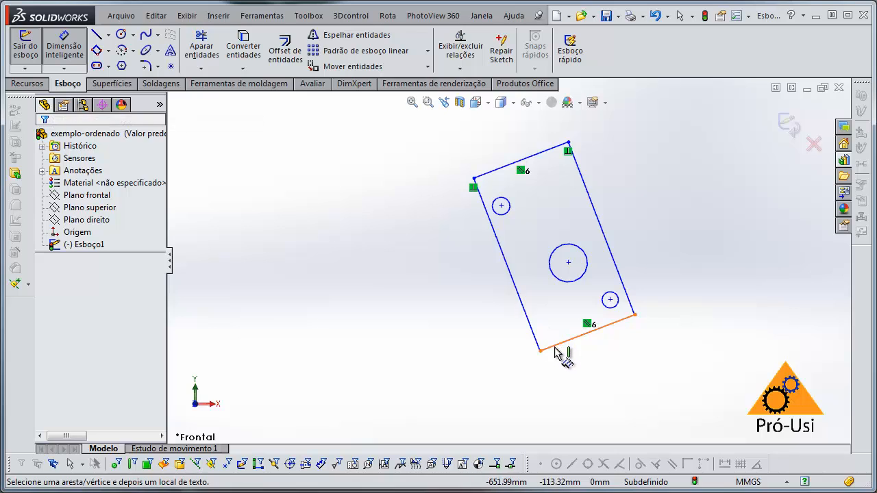
left_click(555, 353)
left_click(500, 363)
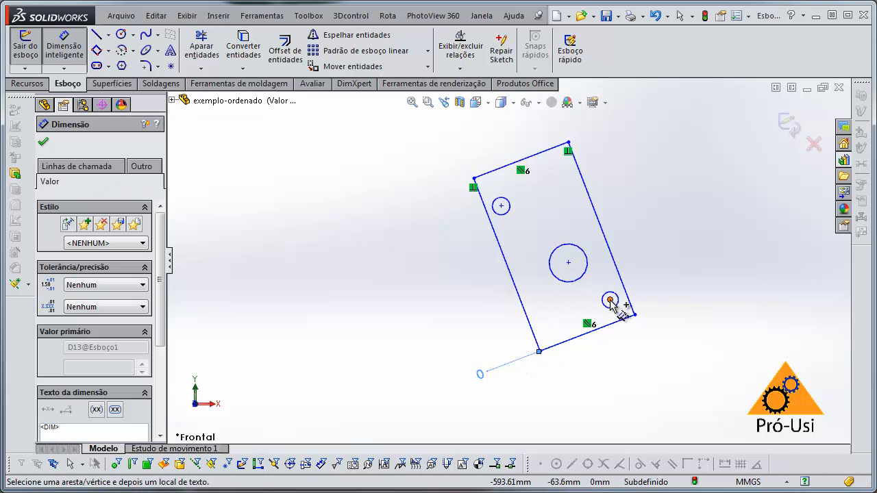
Step: Add ordinate dimensions to the tilted rectangle's three circle centres and its upper-left corner, and end the dimension command
left_click(610, 301)
left_click(568, 263)
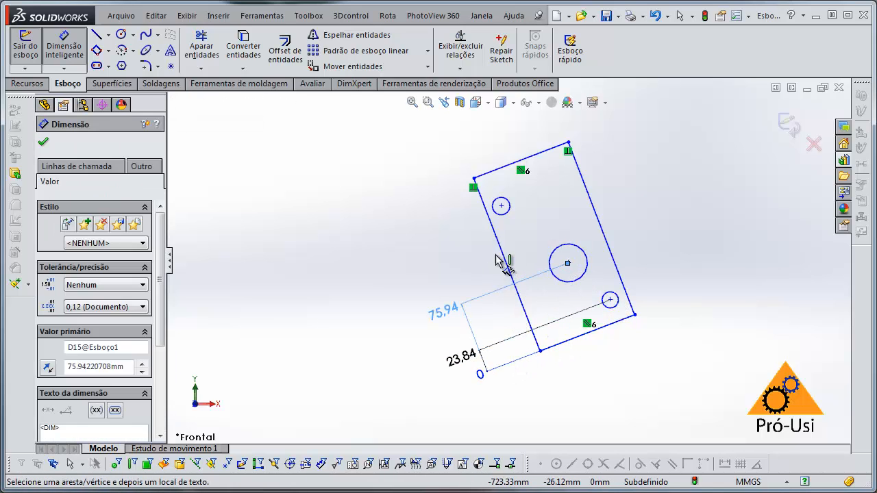
left_click(500, 206)
left_click(474, 179)
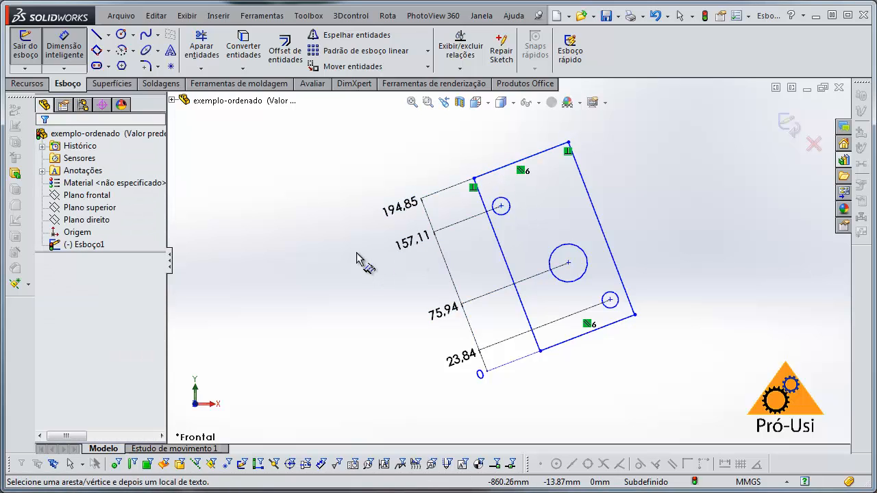
key("Escape")
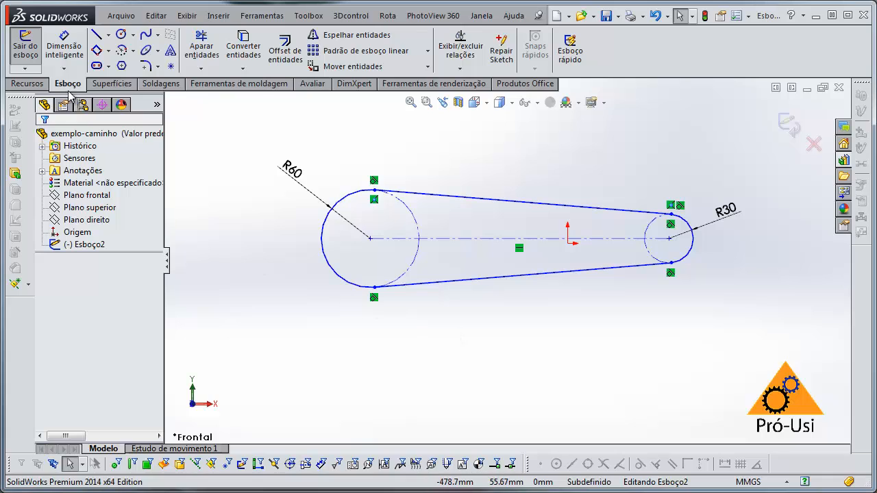
left_click(64, 68)
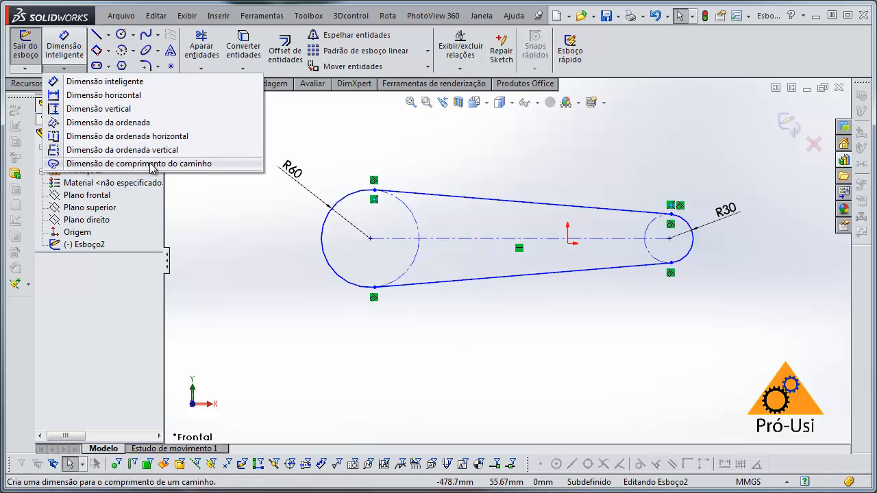
left_click(384, 351)
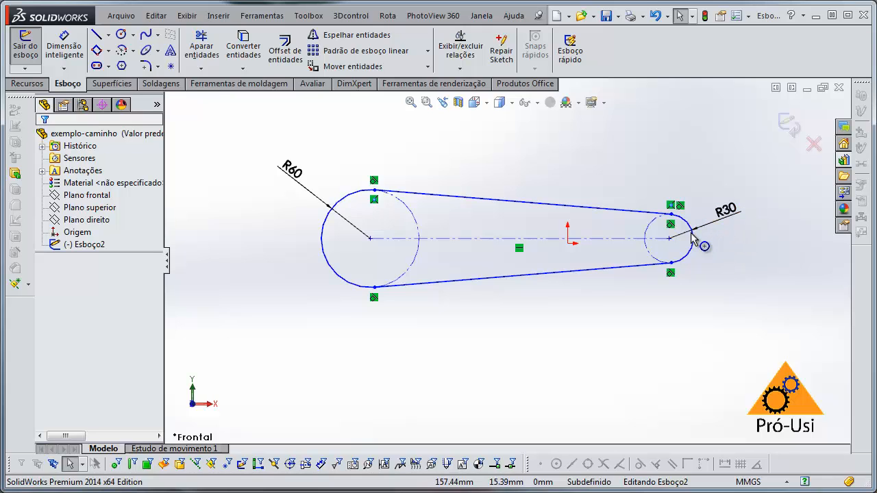
Step: Create a path length dimension along the closed belt outline, selecting its two straight lines and two outer arcs
left_click(63, 69)
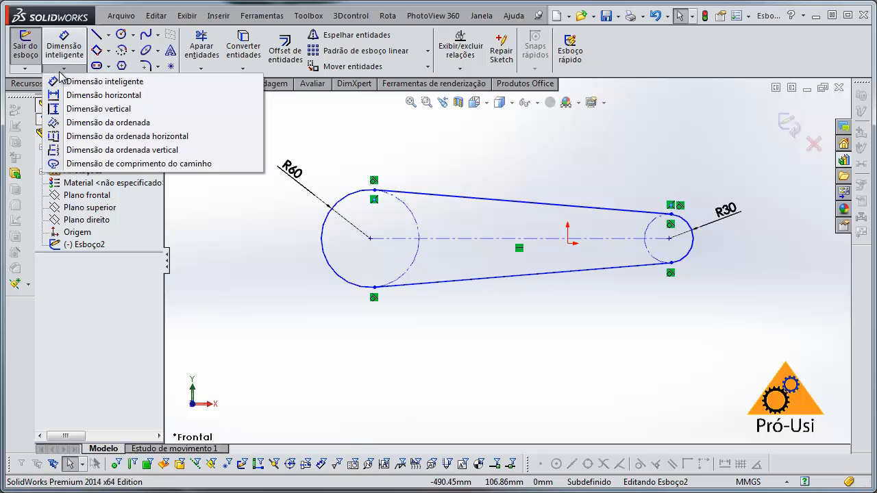
left_click(85, 165)
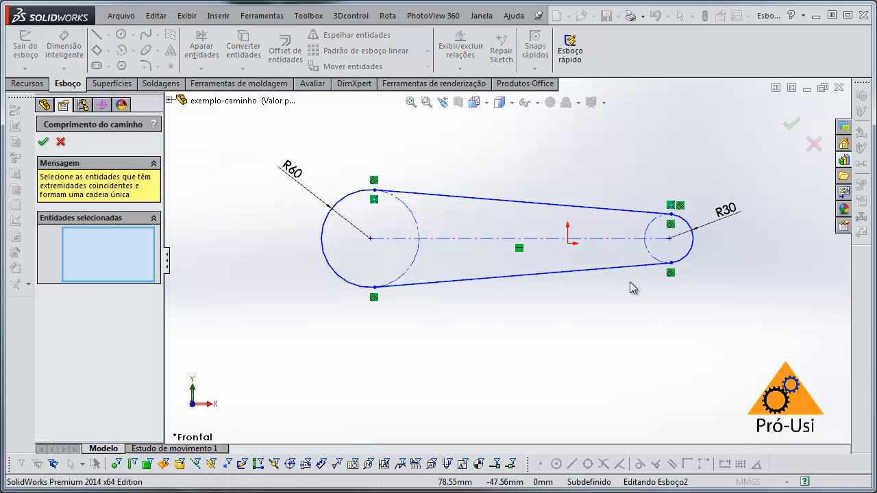
left_click(578, 272)
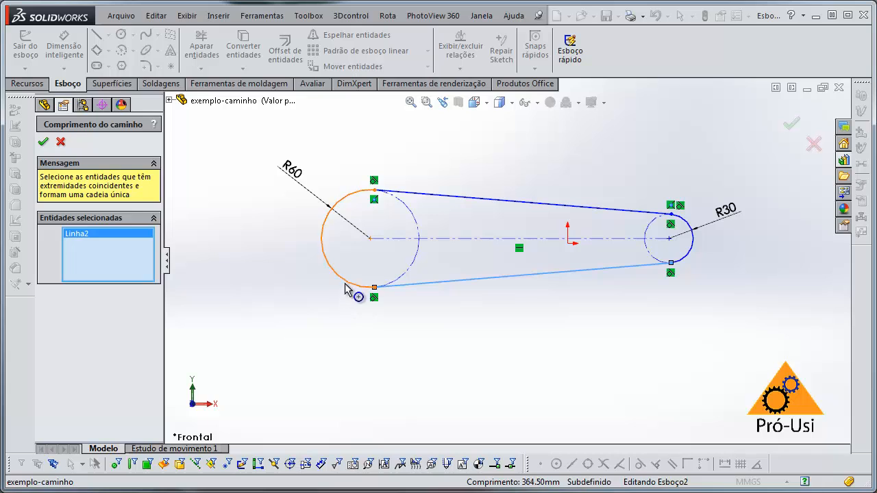
left_click(347, 286)
left_click(435, 196)
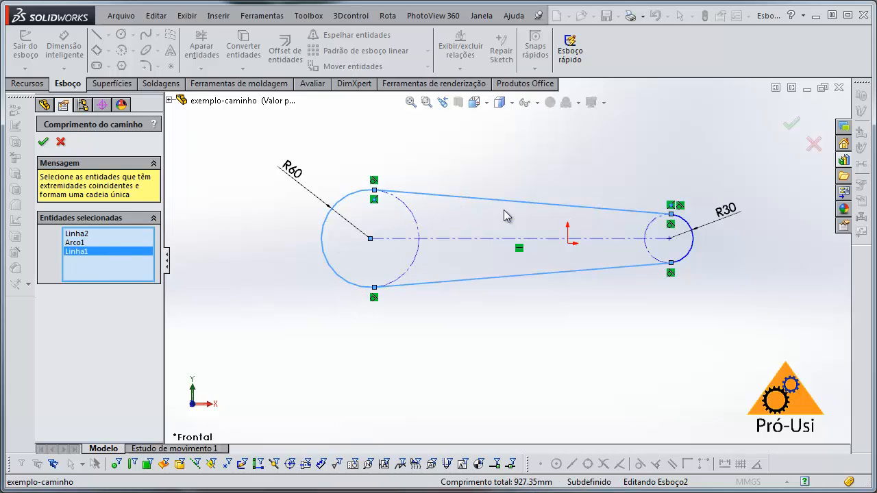
left_click(685, 228)
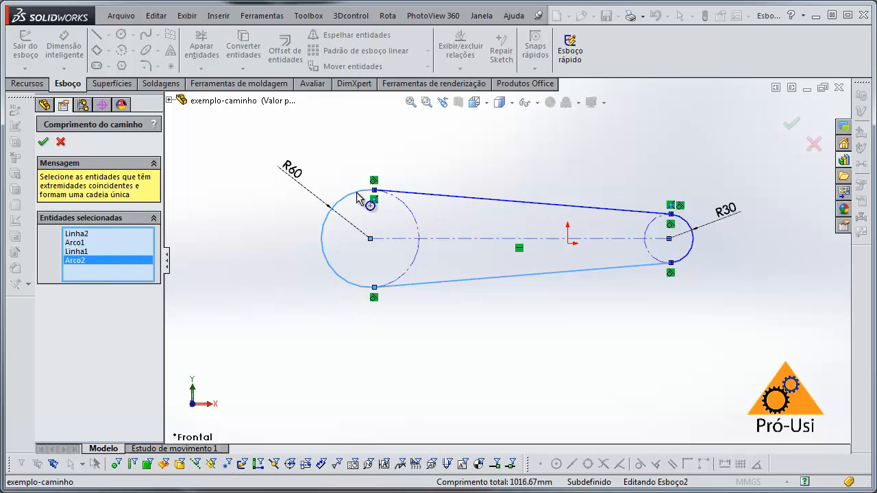
left_click(507, 204)
left_click(627, 214)
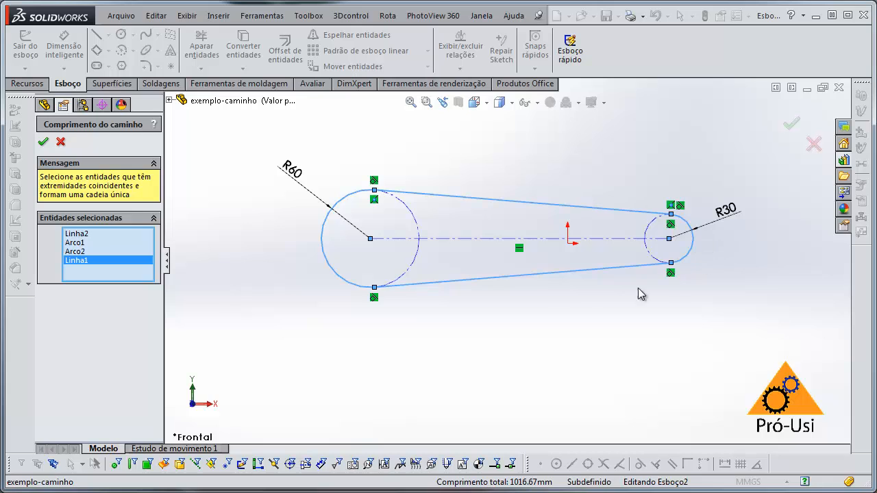
left_click(42, 143)
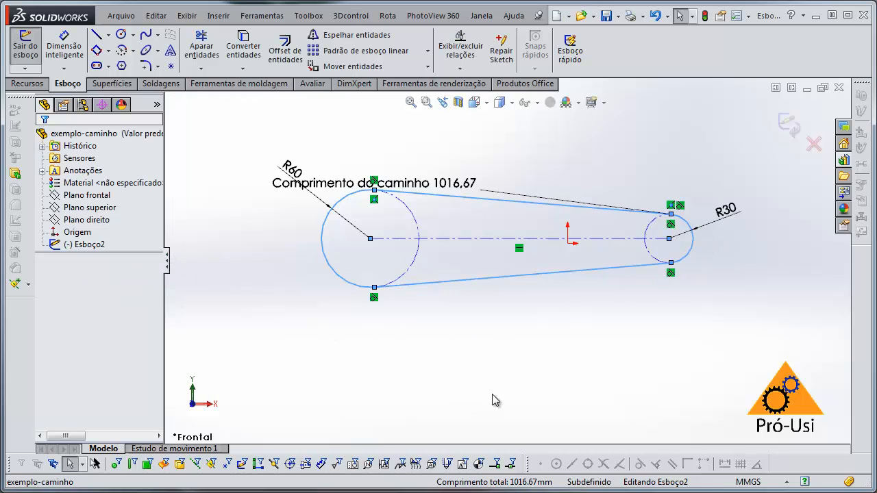
Step: Place the path length dimension above the belt outline and set the length to 1200 mm
left_click_drag(446, 191, 499, 173)
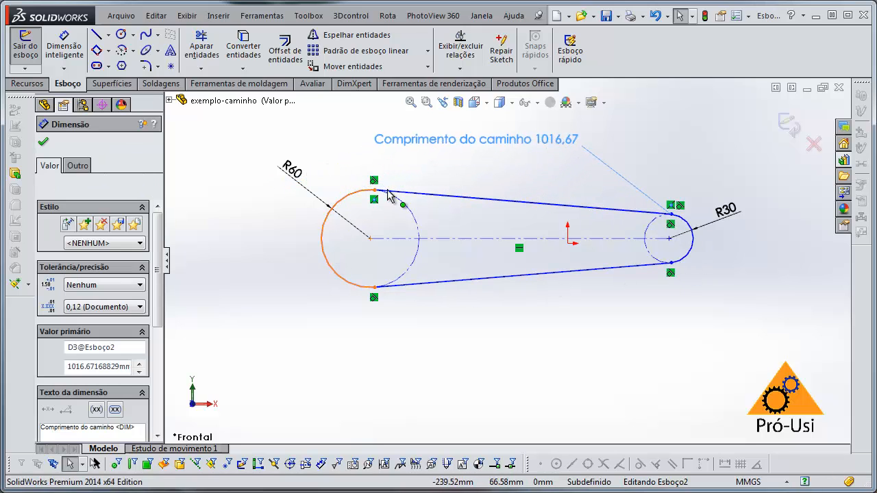
double_click(548, 145)
mouse_move(541, 118)
left_mouse_down()
mouse_move(477, 243)
mouse_move(486, 284)
left_mouse_up()
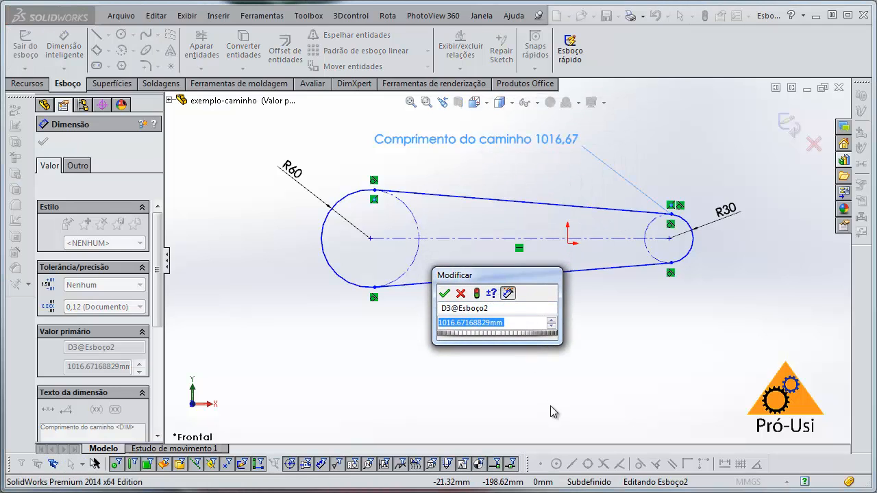
type("1200")
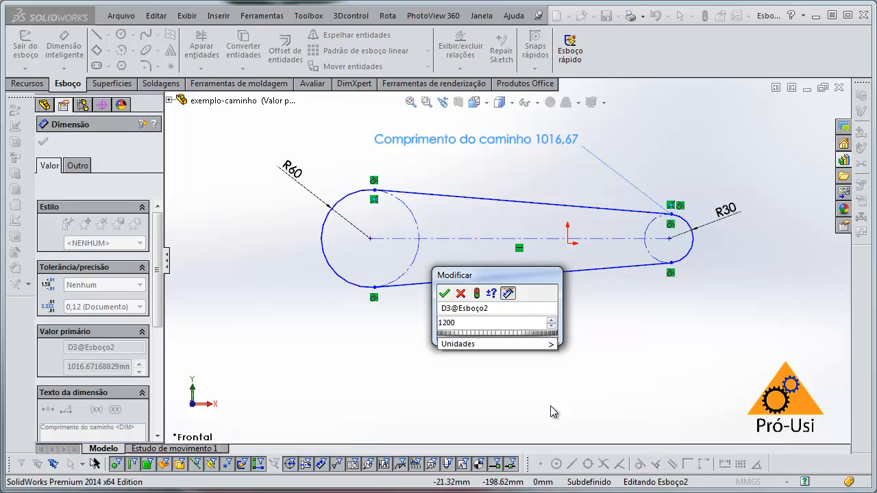
key("Return")
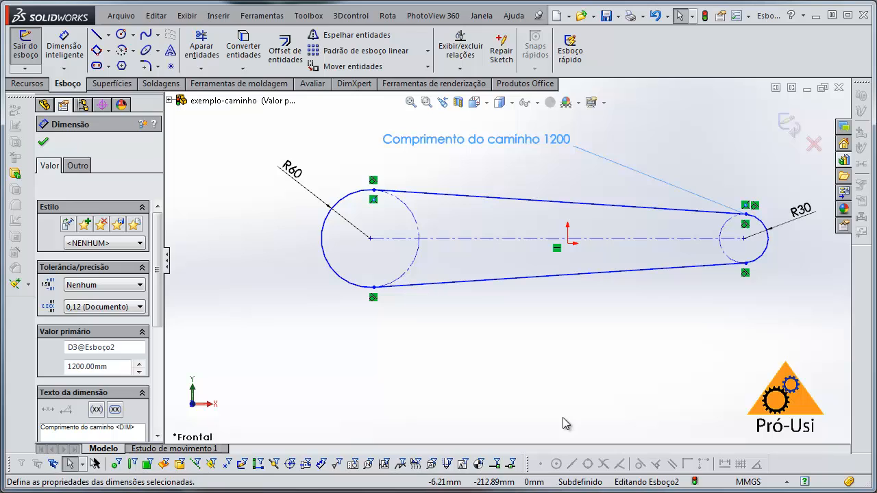
left_click(573, 302)
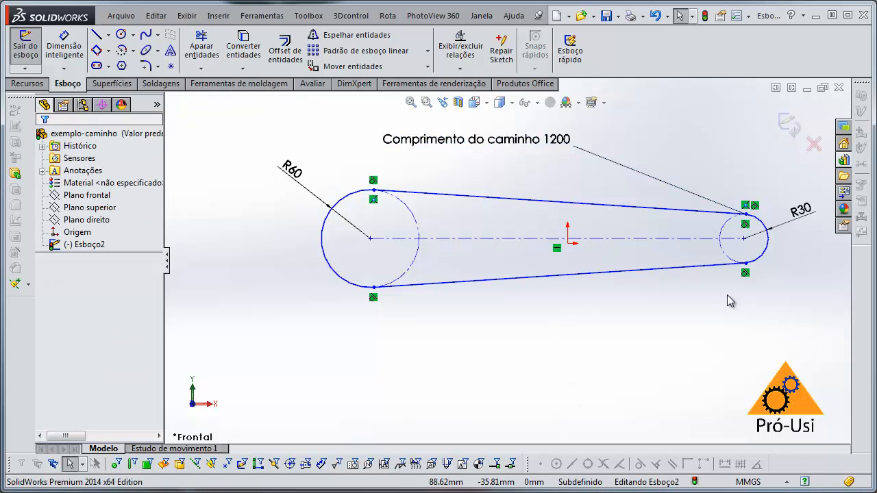
Step: Make the small pulley circle's centre coincident with the sketch origin
left_click(745, 238)
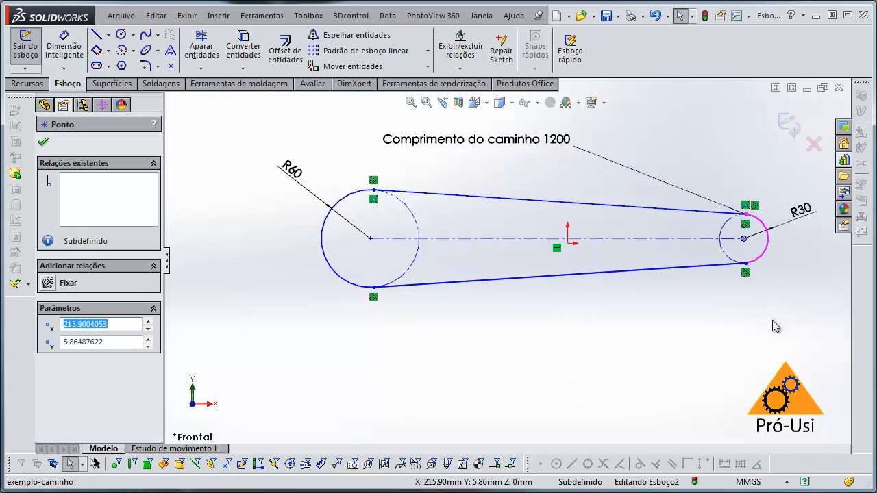
left_click(772, 320)
left_click(745, 240)
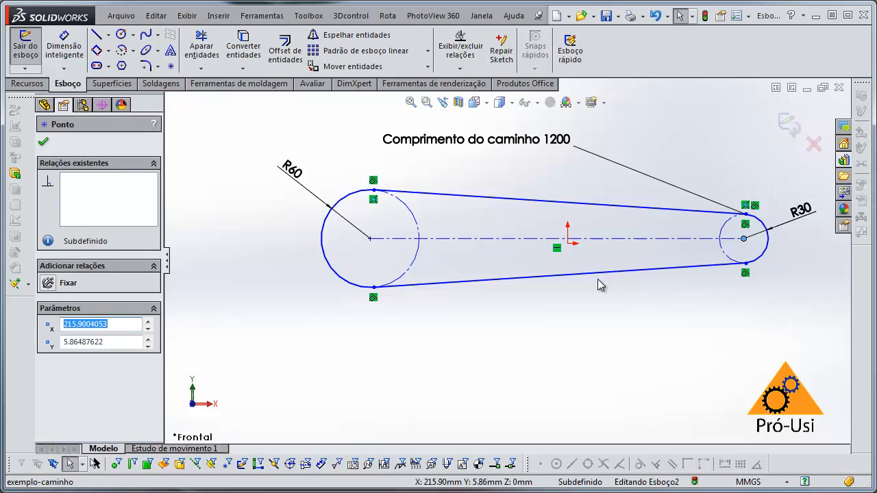
left_click(568, 243, "ctrl")
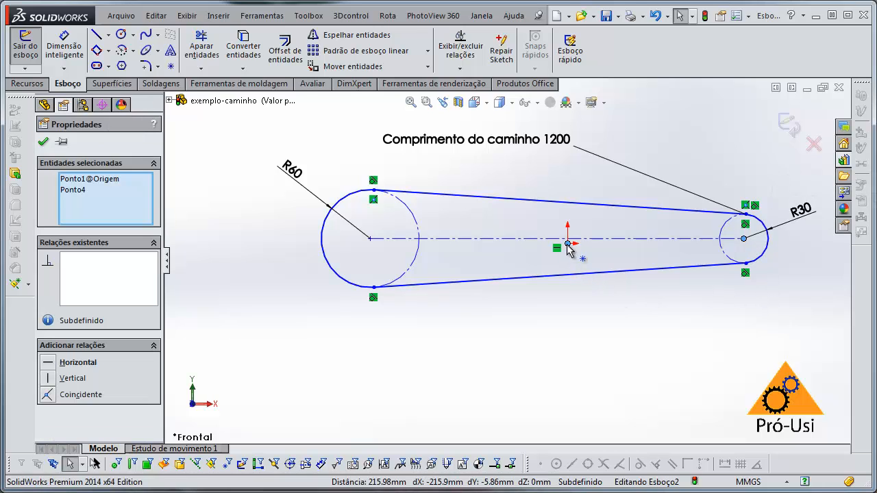
left_click(48, 395)
left_click(422, 377)
scroll(576, 343, "up", 3)
scroll(310, 233, "down", 2)
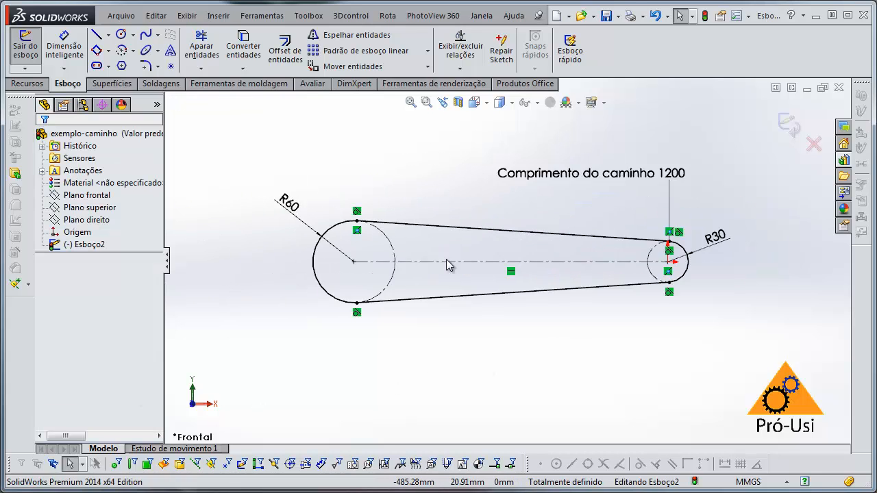
left_click(619, 164)
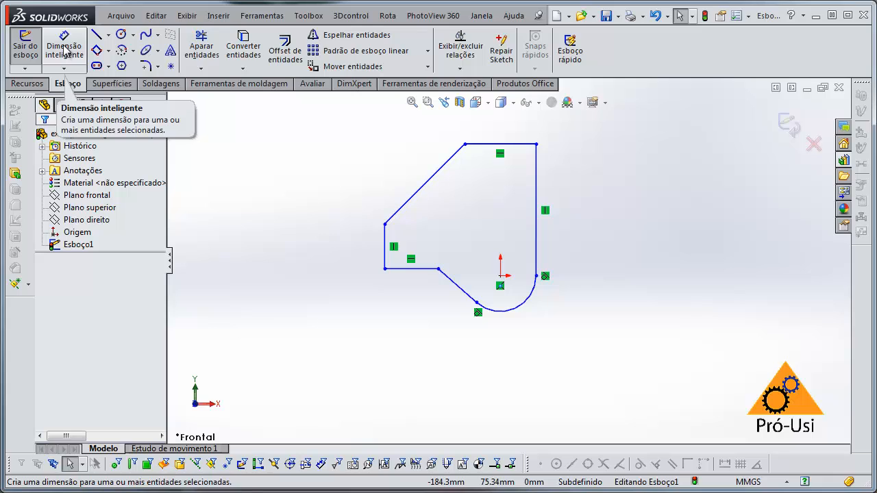
Step: Use Smart Dimension between the profile's top edge and the arc centre at the origin, placed to the profile's right, keeping its current value
left_click(65, 54)
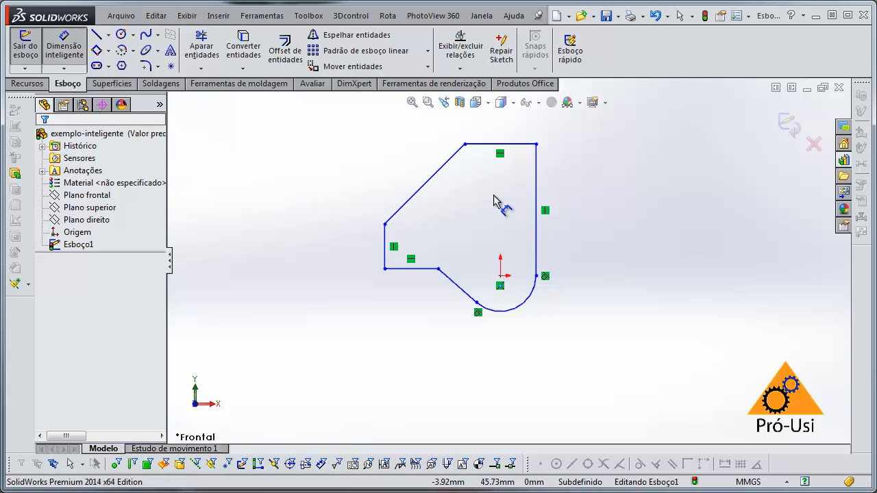
left_click(523, 148)
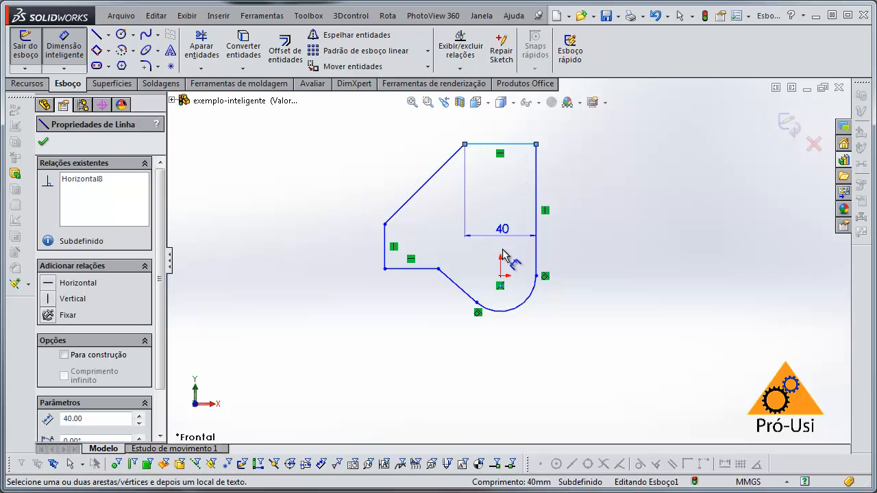
left_click(500, 275)
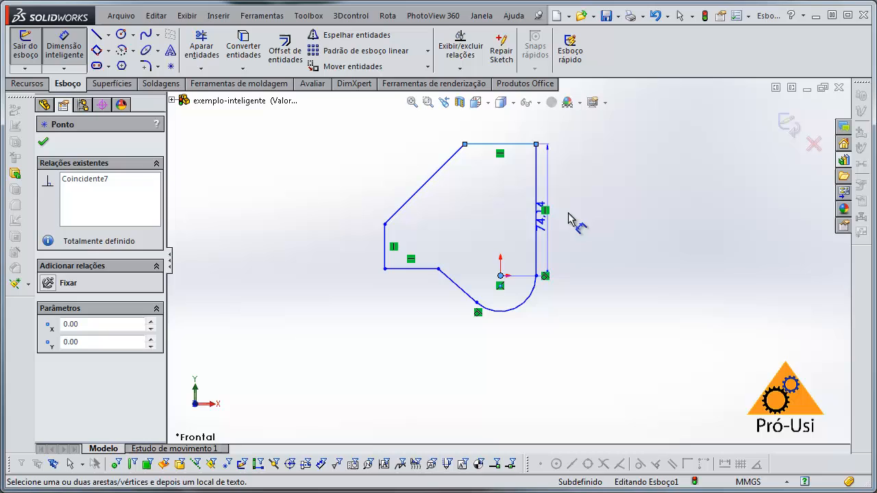
left_click(616, 211)
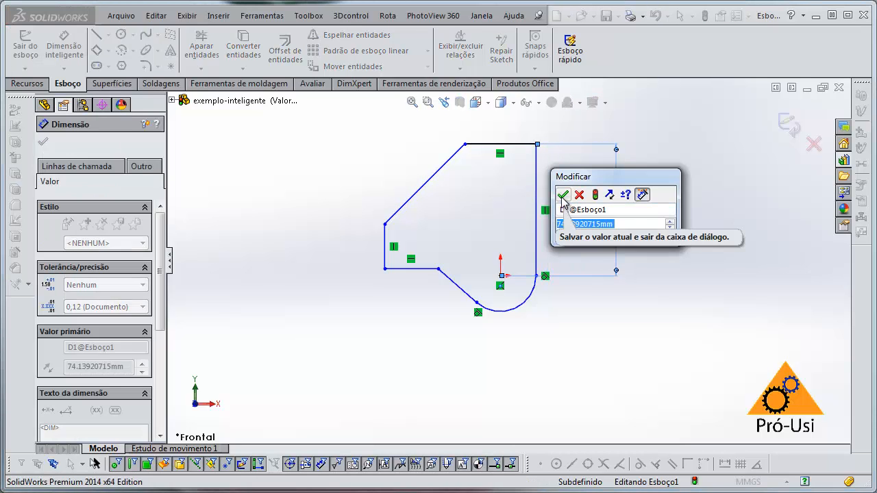
left_click(562, 196)
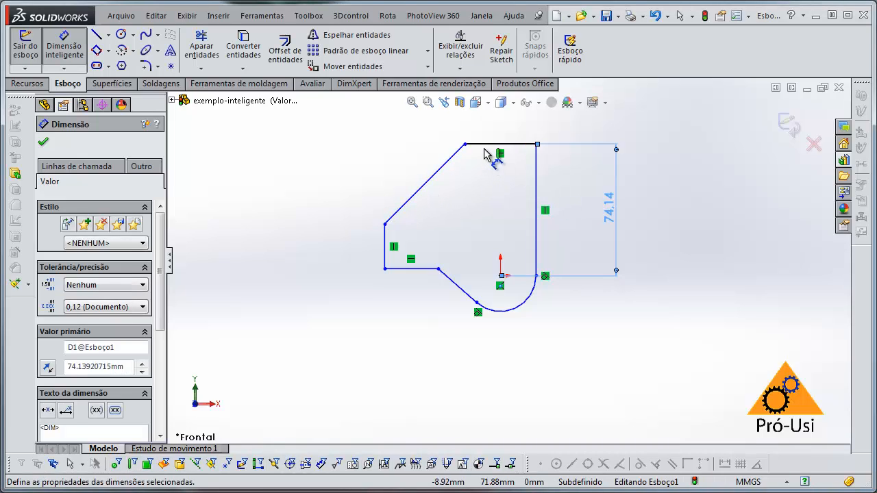
Step: Dimension the vertical distance between the top edge and the lower-left horizontal edge, placed to the profile's left, keeping its current value
left_click(485, 146)
left_click(407, 267)
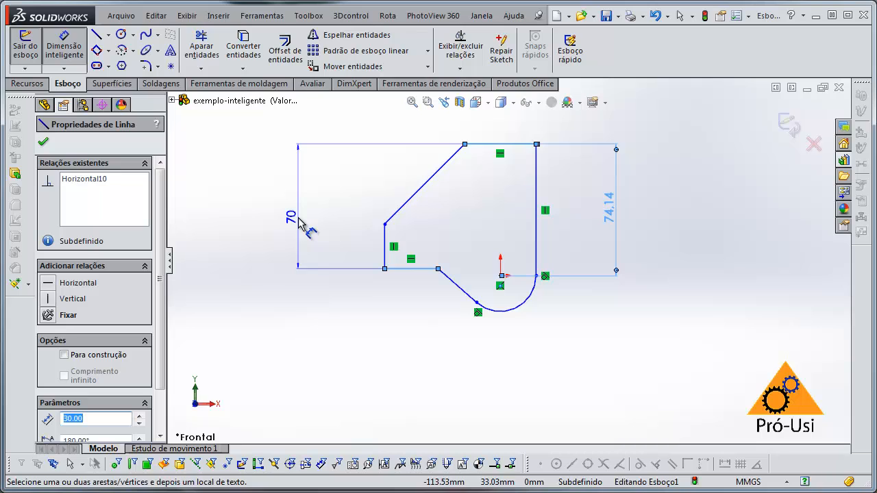
left_click(299, 220)
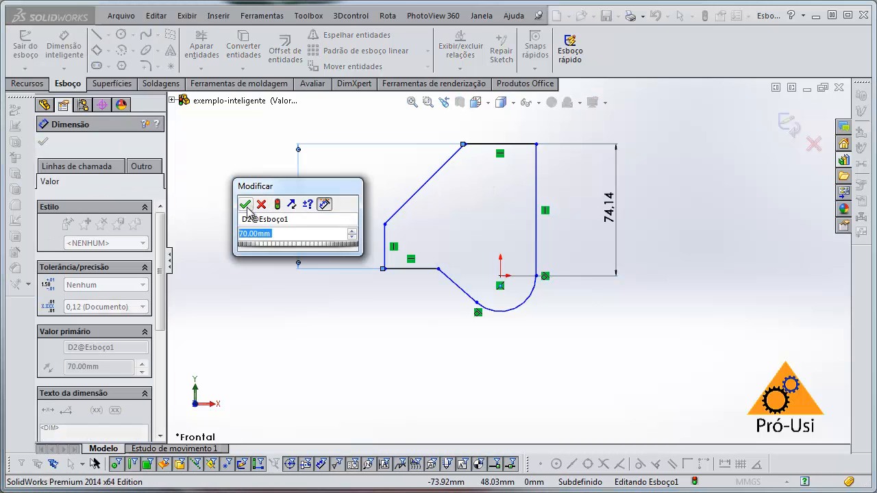
left_click(245, 205)
Step: Dimension the horizontal distance between the left and right vertical edges, placed above the profile, keeping its current value
left_click(386, 241)
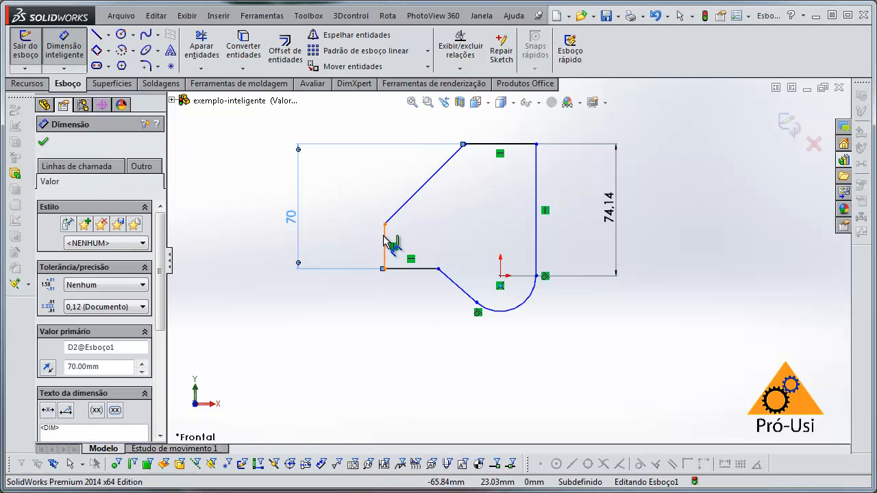
left_click(537, 179)
left_click(502, 125)
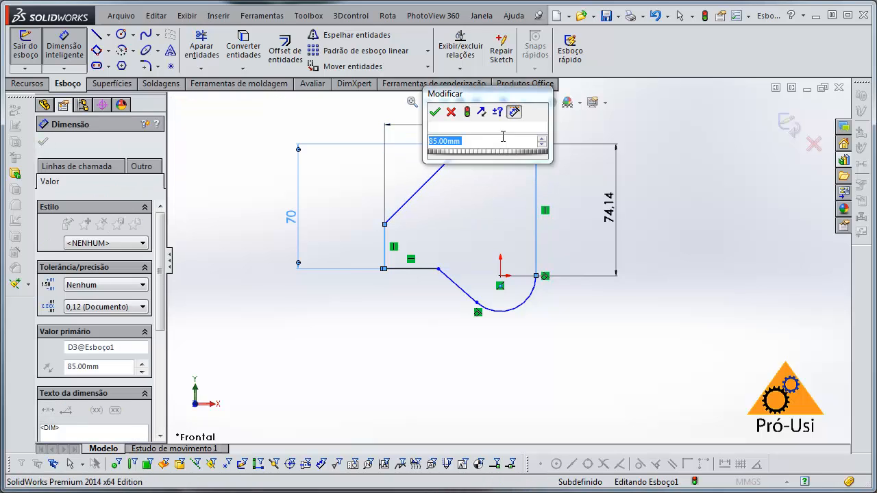
left_click(435, 112)
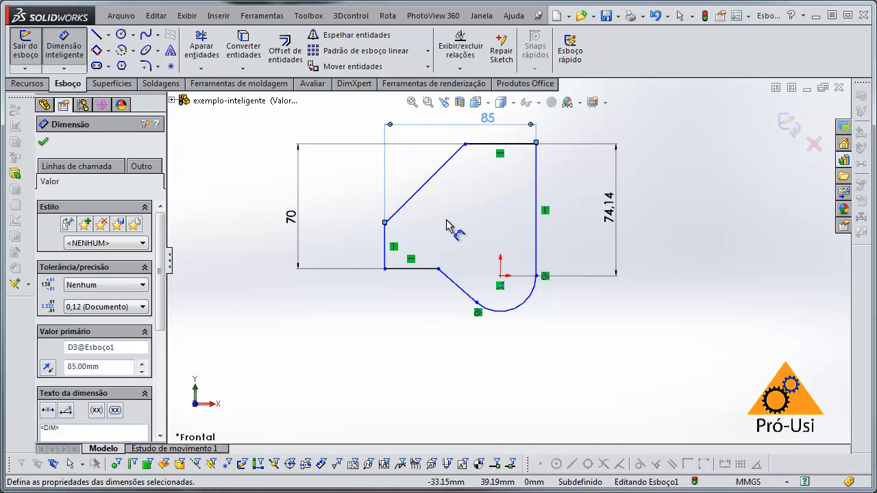
Step: Dimension the bottom arc's radius, placed outside the profile at its lower right, keeping its current value
left_click(522, 318)
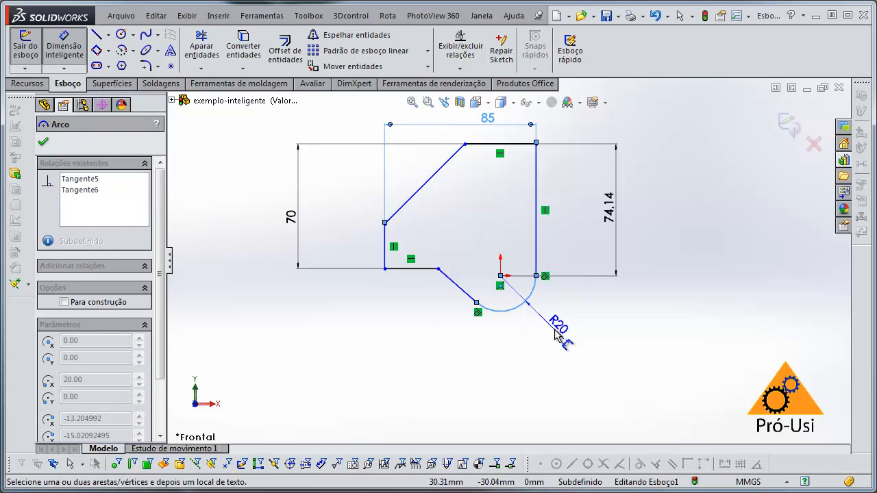
left_click(556, 331)
left_click(503, 313)
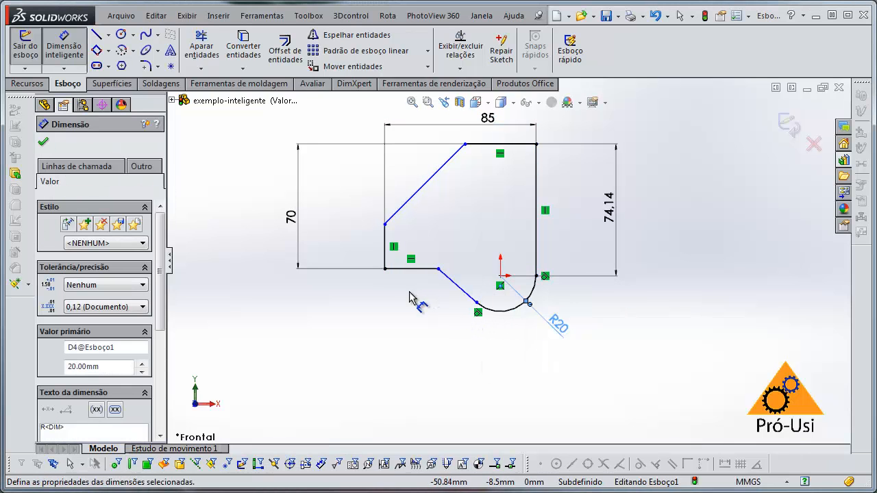
Step: Dimension the acute angle between the upper slanted edge and the upward extension of the left vertical edge, placed outside the profile
left_click(385, 240)
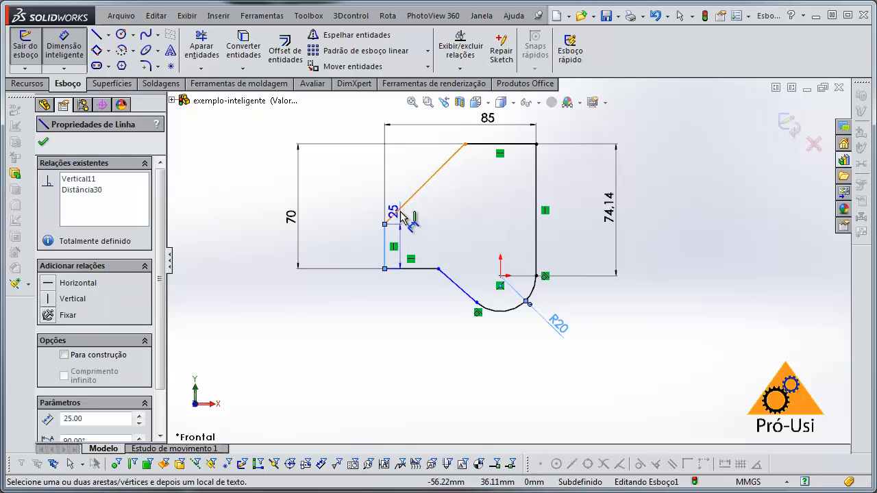
left_click(400, 208)
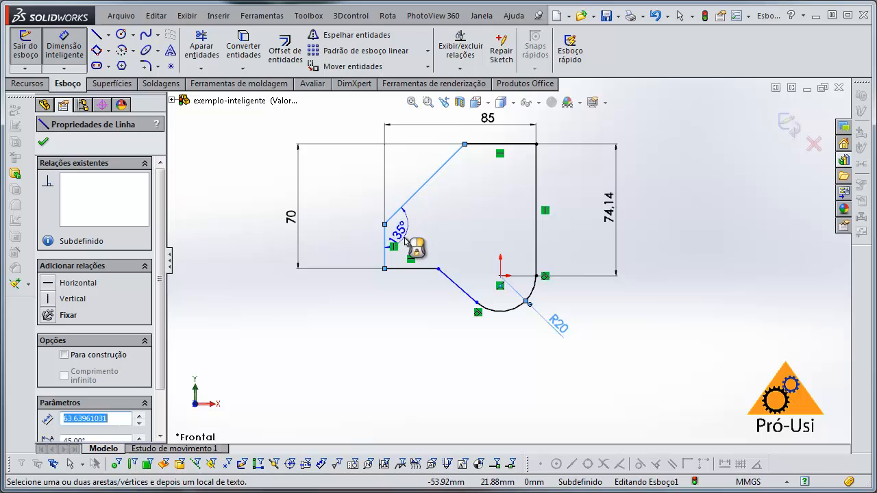
left_click(401, 177)
left_click(348, 161)
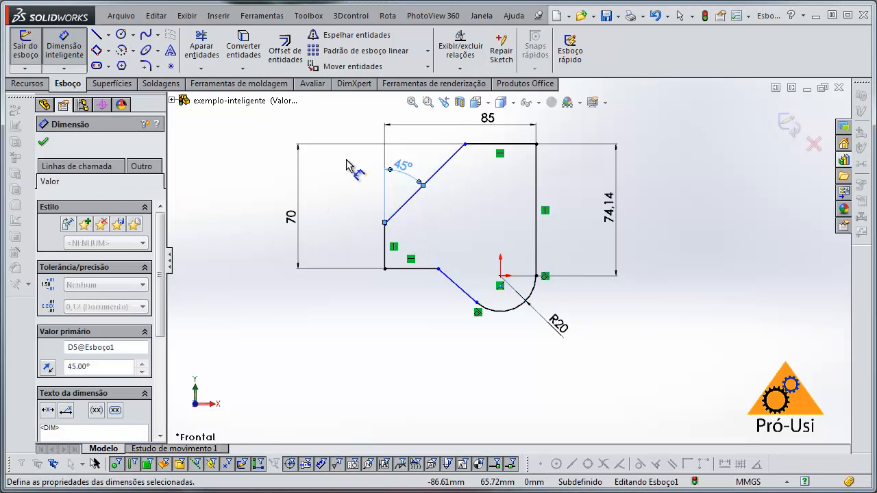
Step: Dimension the obtuse angle between the lower-left horizontal edge and the lower slanted edge, placed below the profile, keeping its current value
left_click(423, 269)
left_click(454, 286)
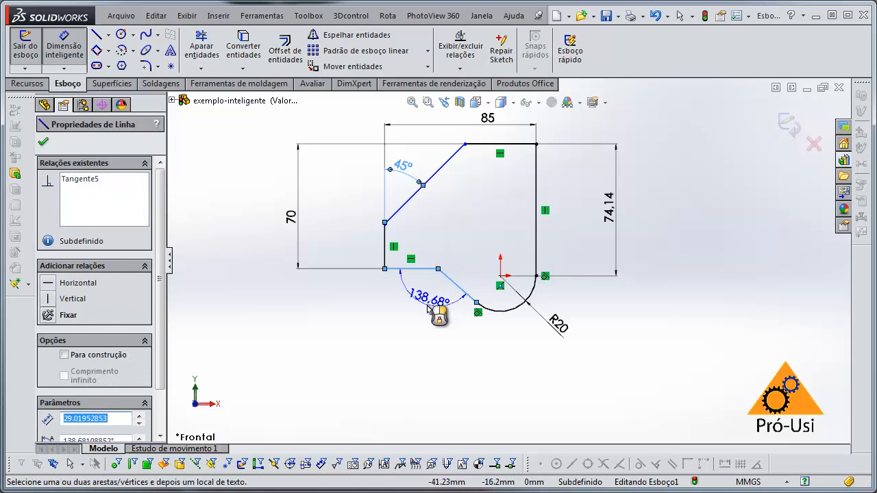
left_click(430, 312)
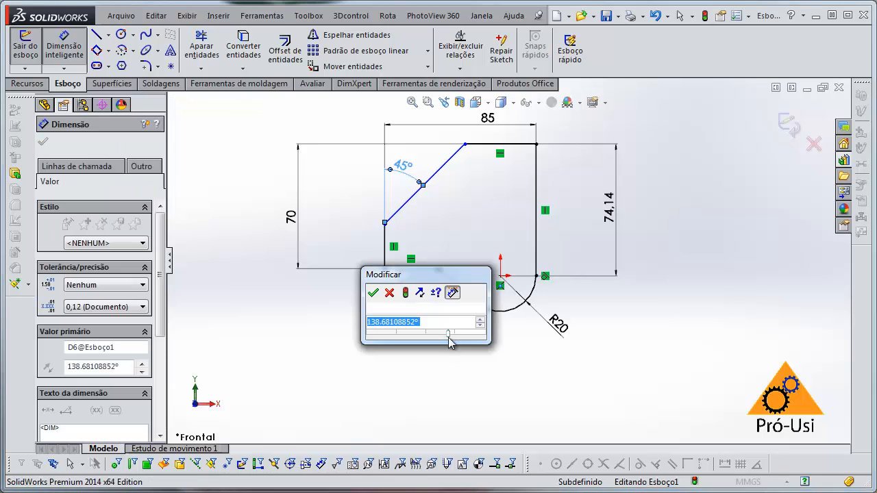
left_click(374, 293)
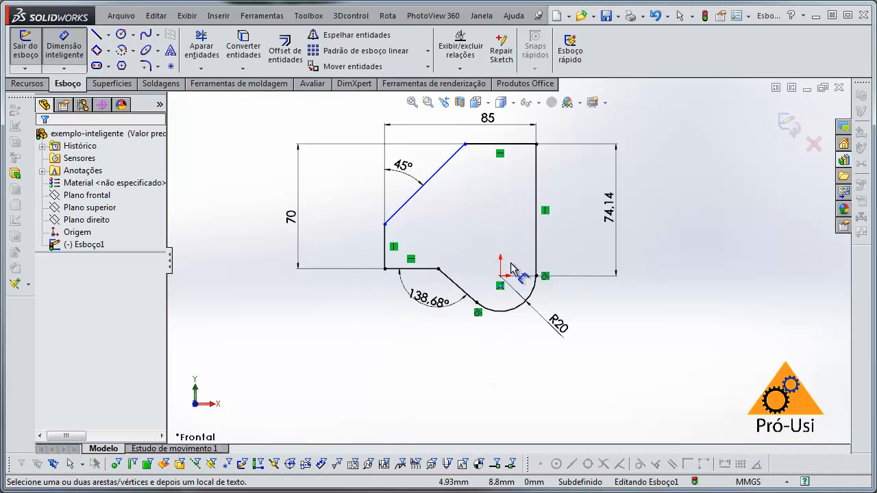
Step: Dimension the length of the left vertical edge, placed between the profile and the overall height dimension, keeping its current value
left_click(388, 240)
left_click(346, 247)
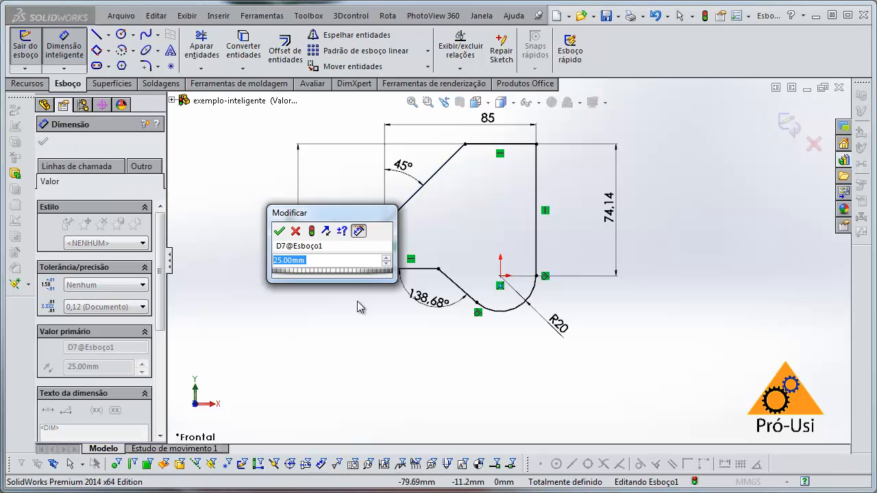
key("Return")
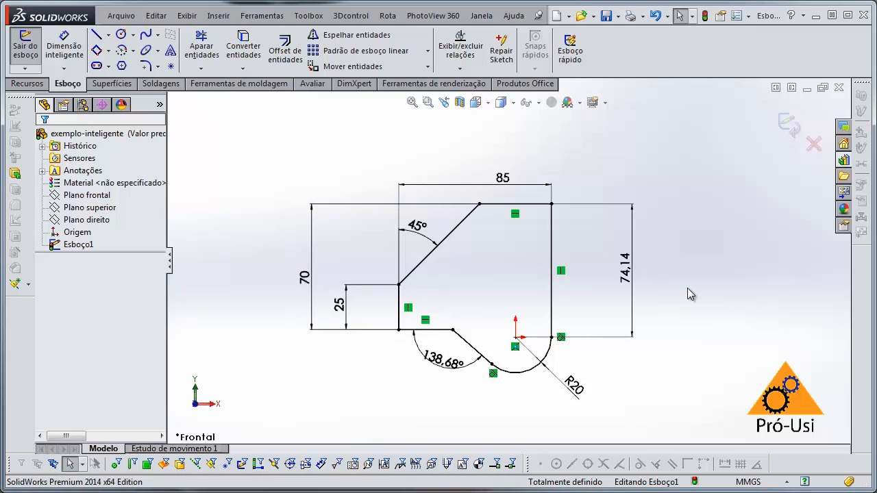
Step: Set the vertical dimension from the top edge to the arc's center, on the profile's right side, to 75 mm
double_click(626, 274)
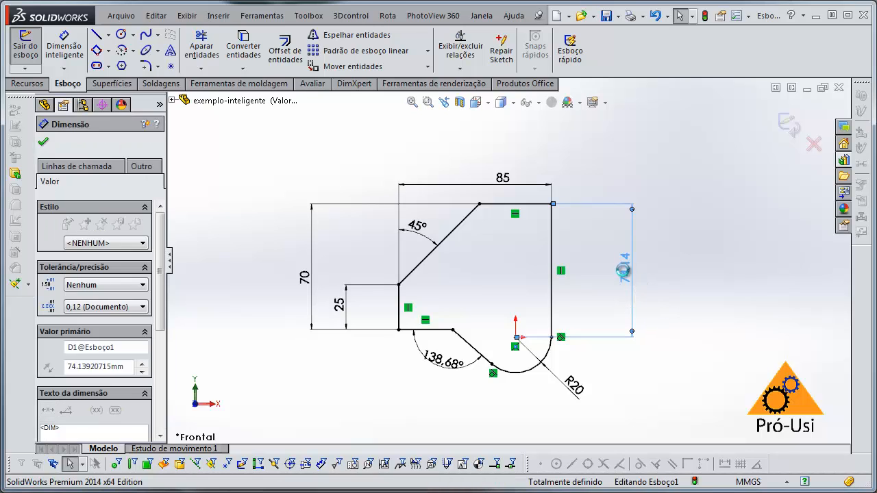
type("75")
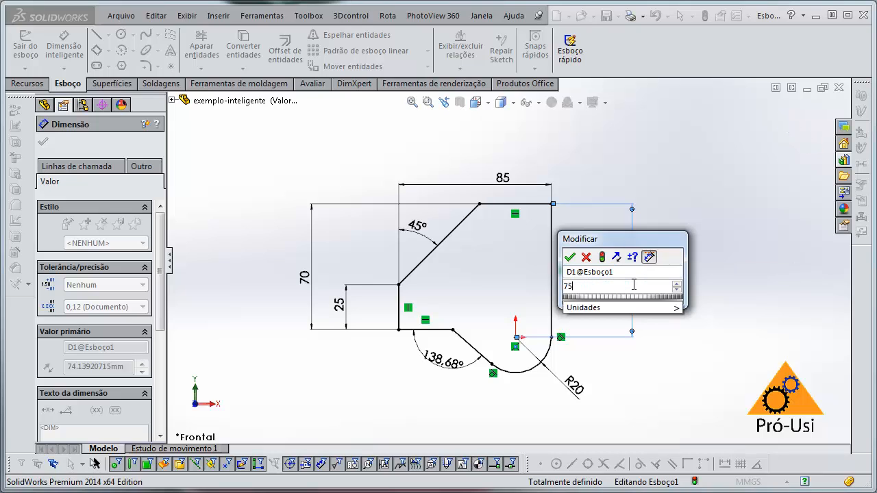
key("Return")
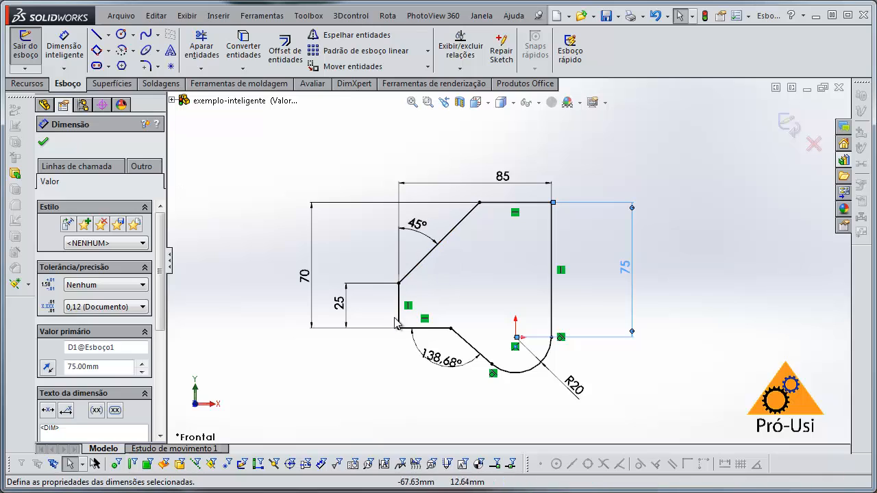
left_click(641, 292)
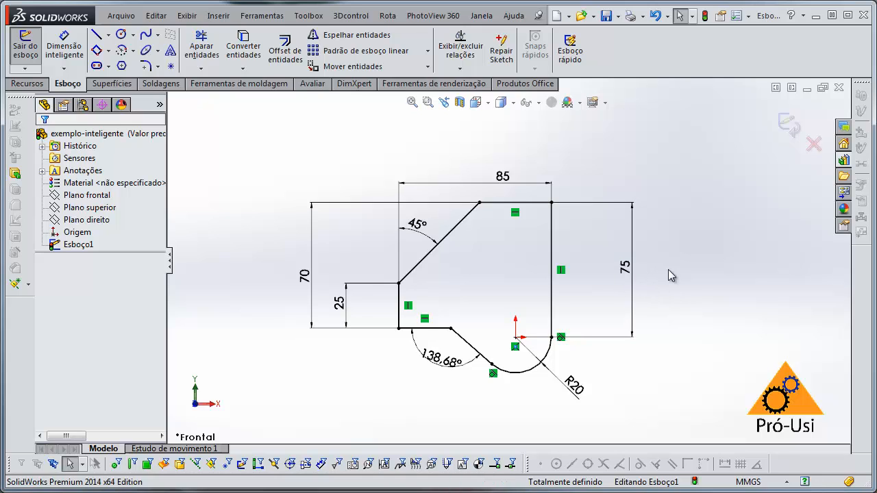
Step: Switch to the exemplo-caminho sketch and set the belt outline's path length to 800 mm
key("ctrl+Tab")
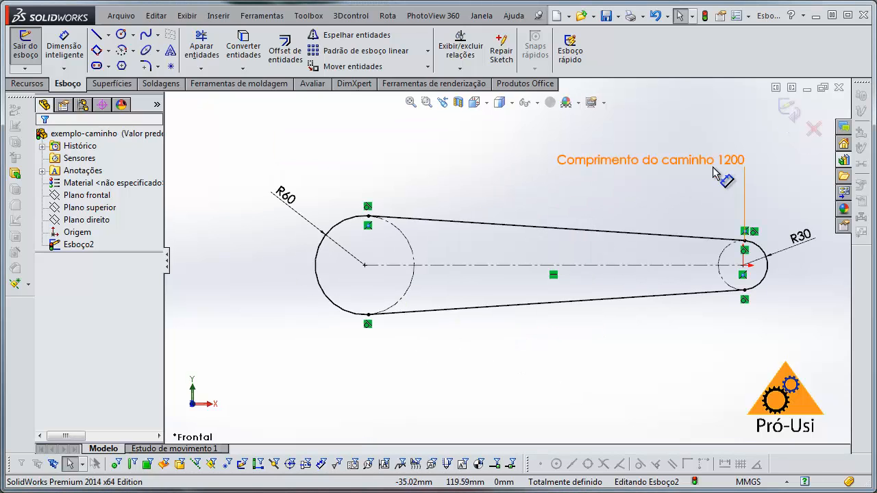
double_click(626, 166)
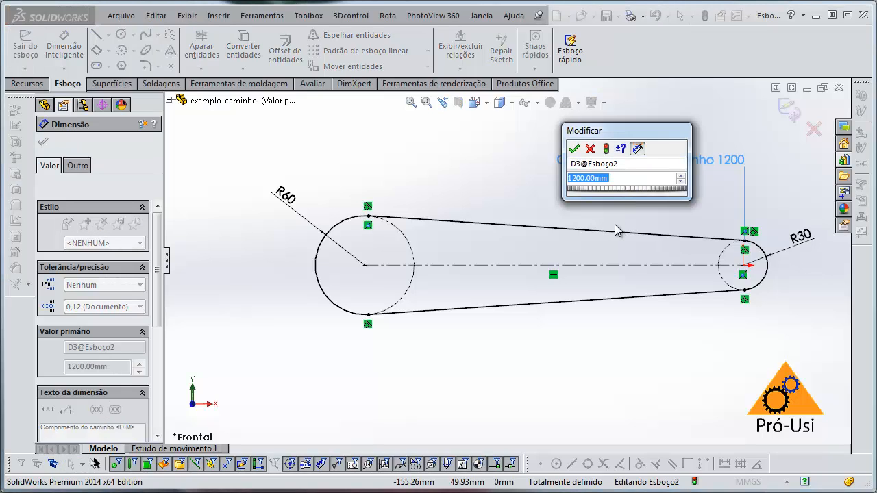
type("800")
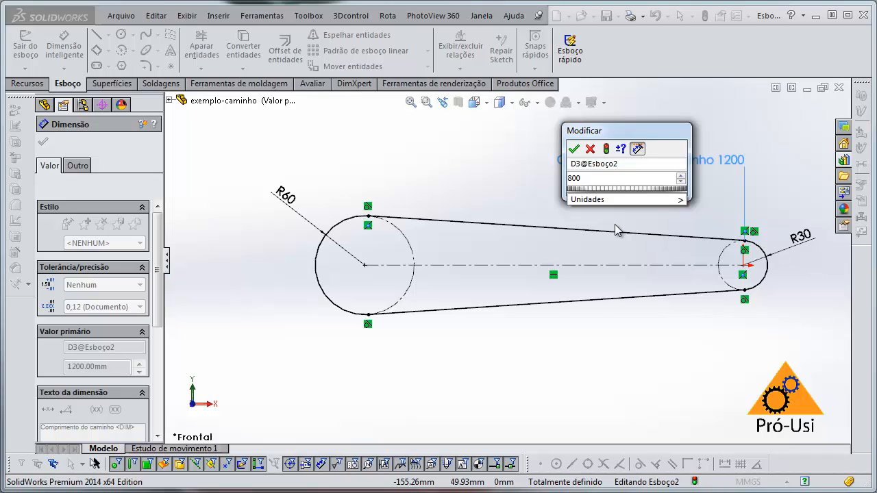
key("Return")
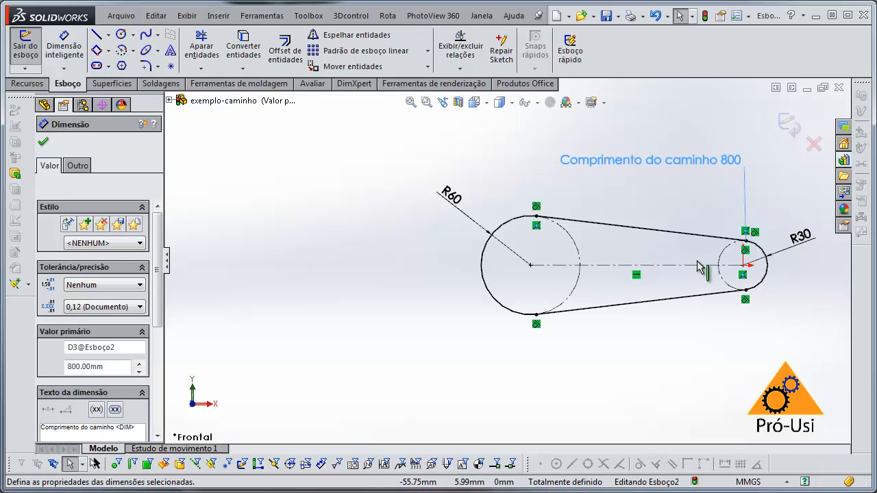
Step: Switch to the exemplo-ordenado sketch and set the leftmost circle's vertical ordinate dimension to 45 mm
key("ctrl+Tab")
left_click(528, 233)
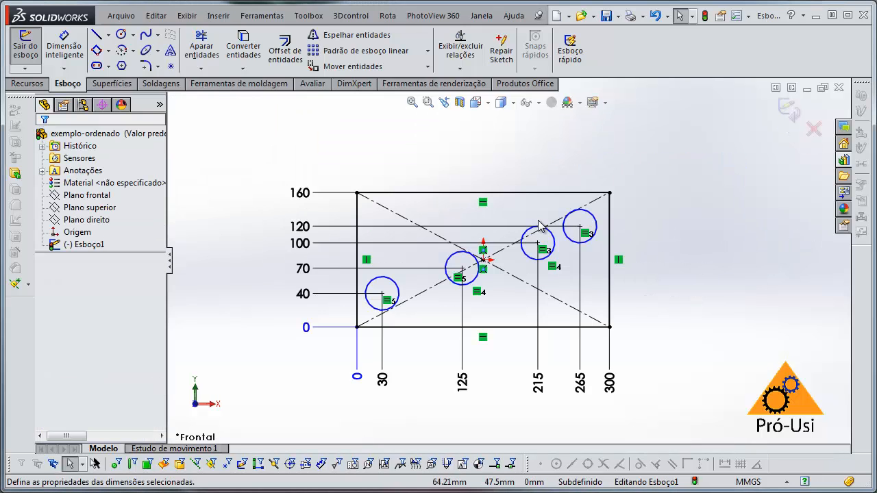
double_click(303, 296)
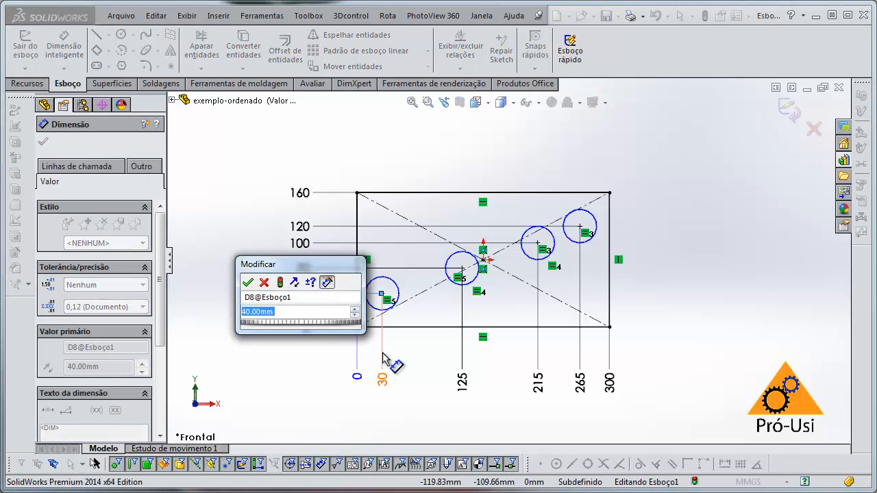
type("45")
key("Return")
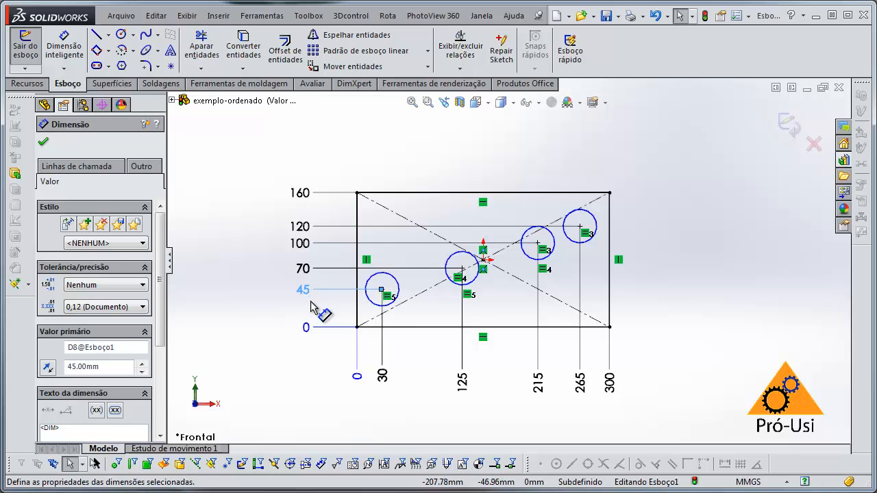
Step: Dimension the upper-right circle's diameter with Smart Dimension, placed outside the rectangle, keeping its current value
left_click(64, 46)
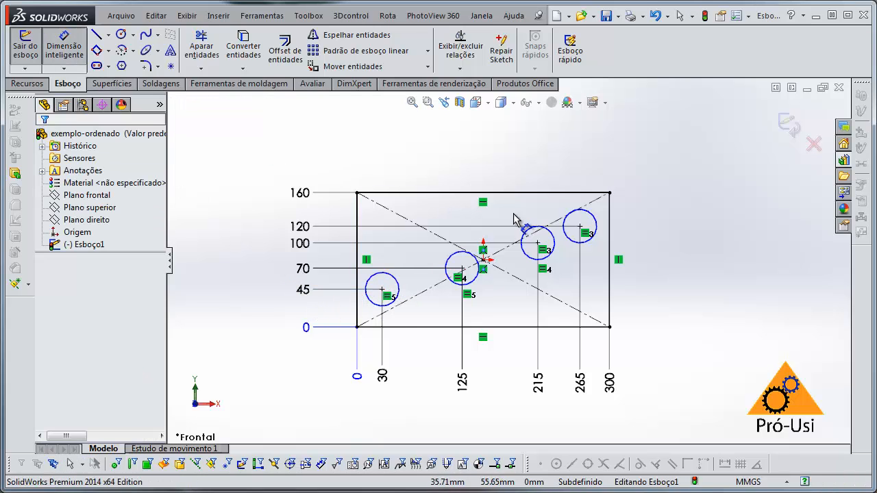
left_click(590, 224)
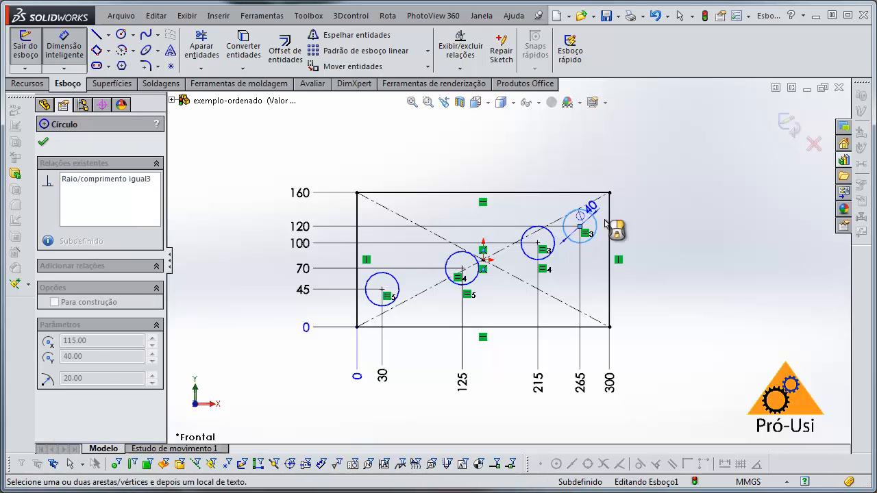
left_click(651, 233)
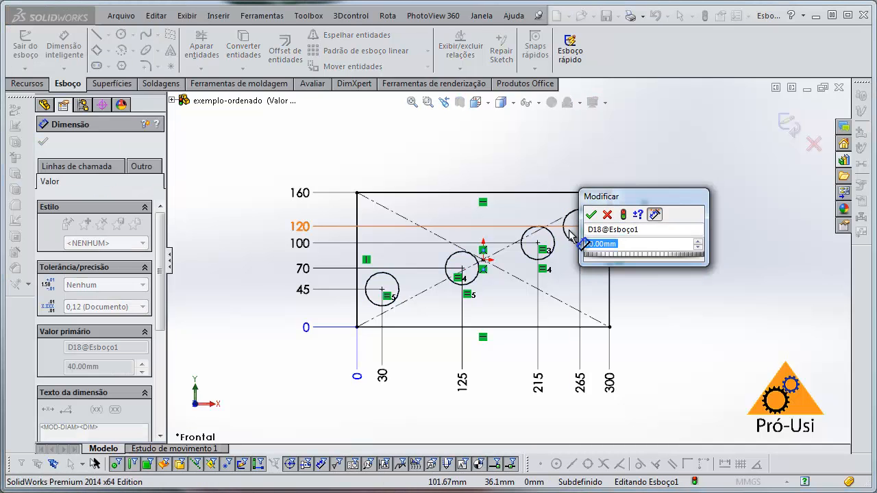
left_click(591, 214)
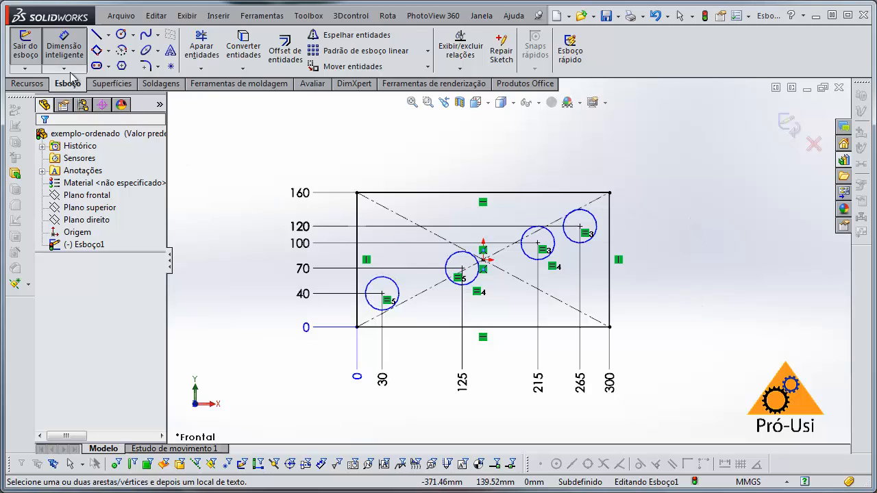
Step: Review the available sketch dimension types and the exemplo-caminho and exemplo-inteligente sketches, ending the dimension command
left_click(67, 69)
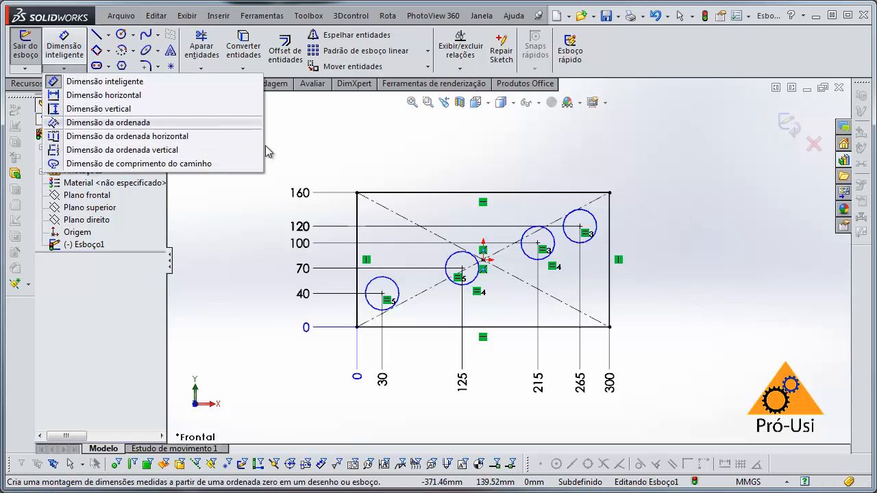
left_click(93, 122)
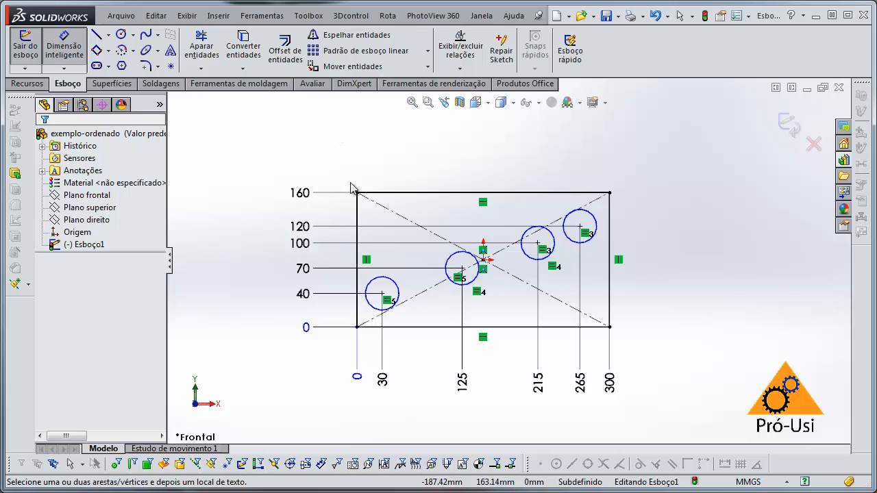
key("ctrl+Tab")
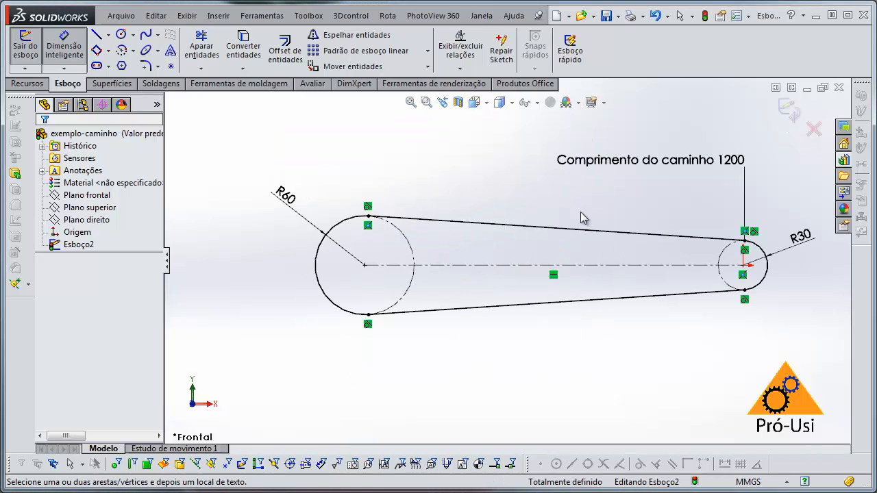
key("ctrl+Tab")
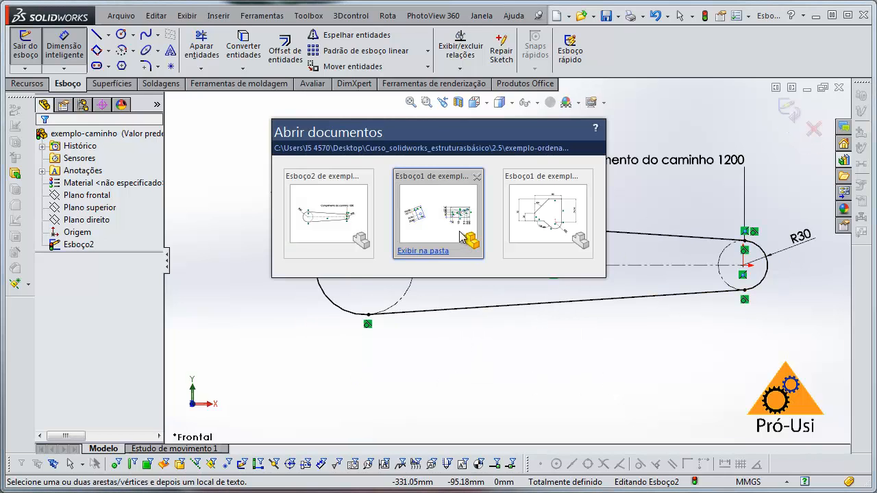
key("ctrl+Tab")
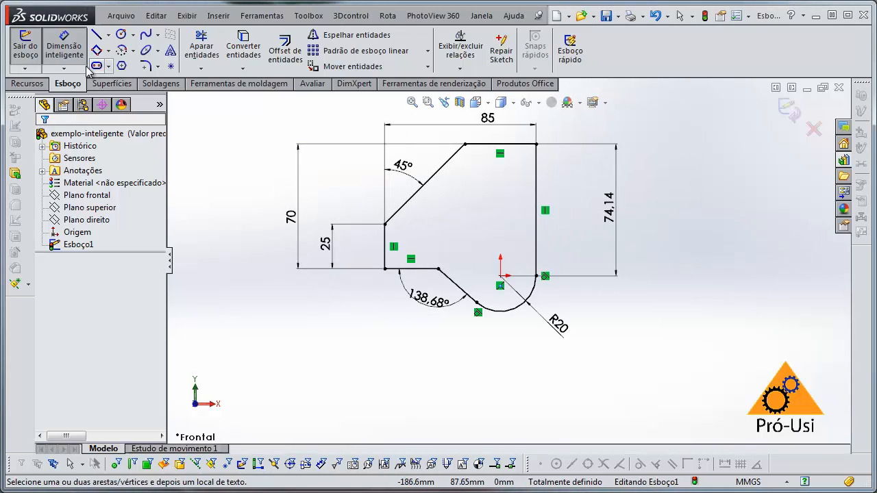
left_click(72, 52)
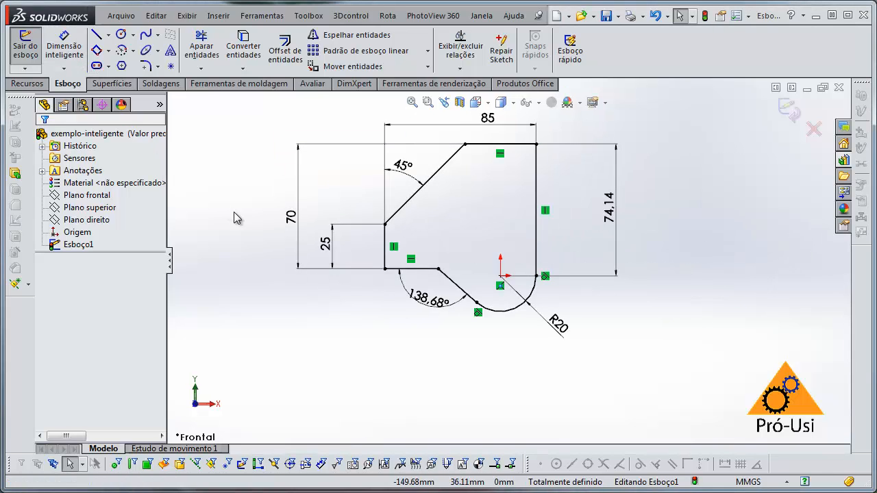